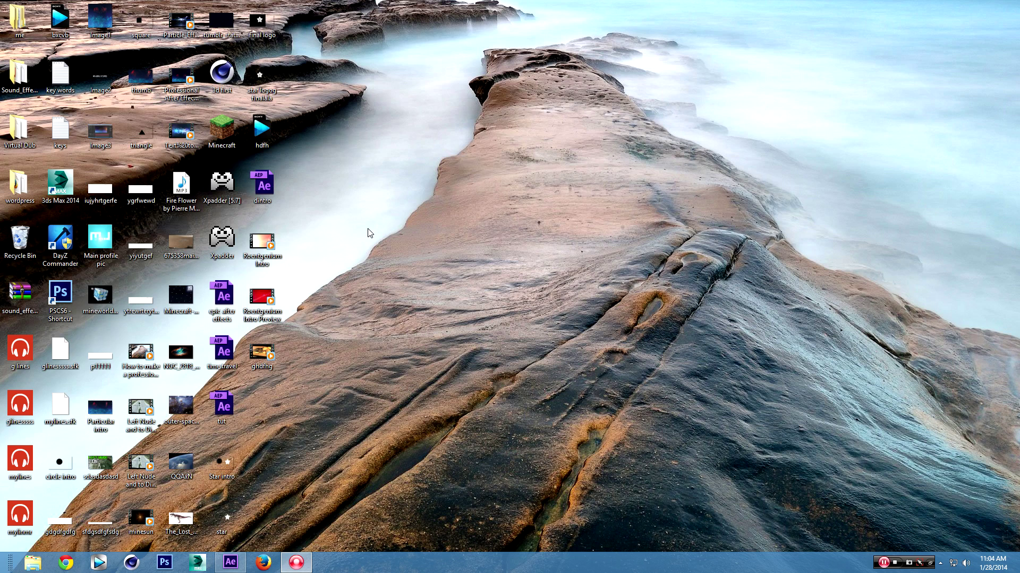
# - Create Comp 1 at 800x800 px, 29.97 fps, with a black background
pyautogui.click(240, 561)
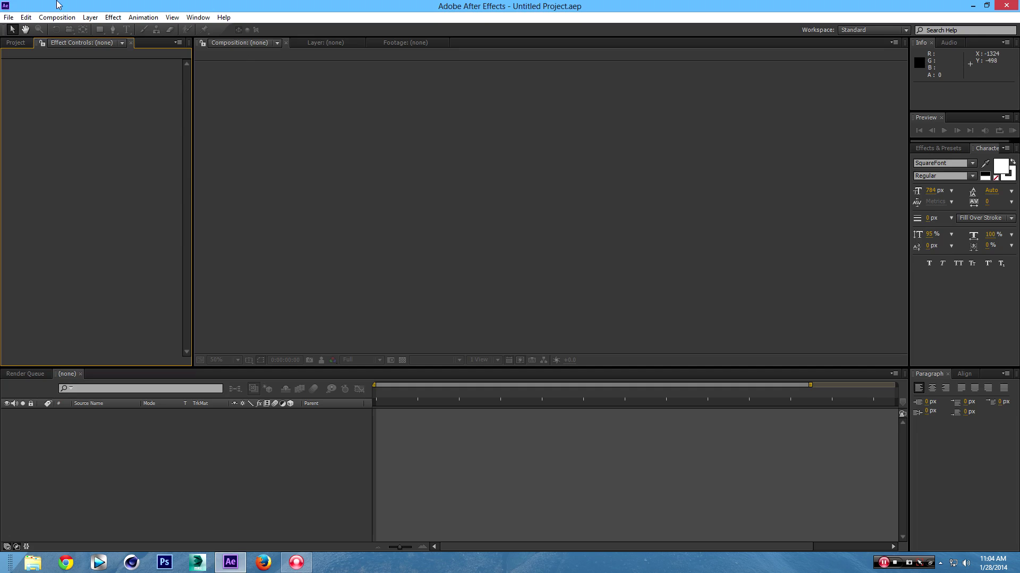
pyautogui.click(56, 17)
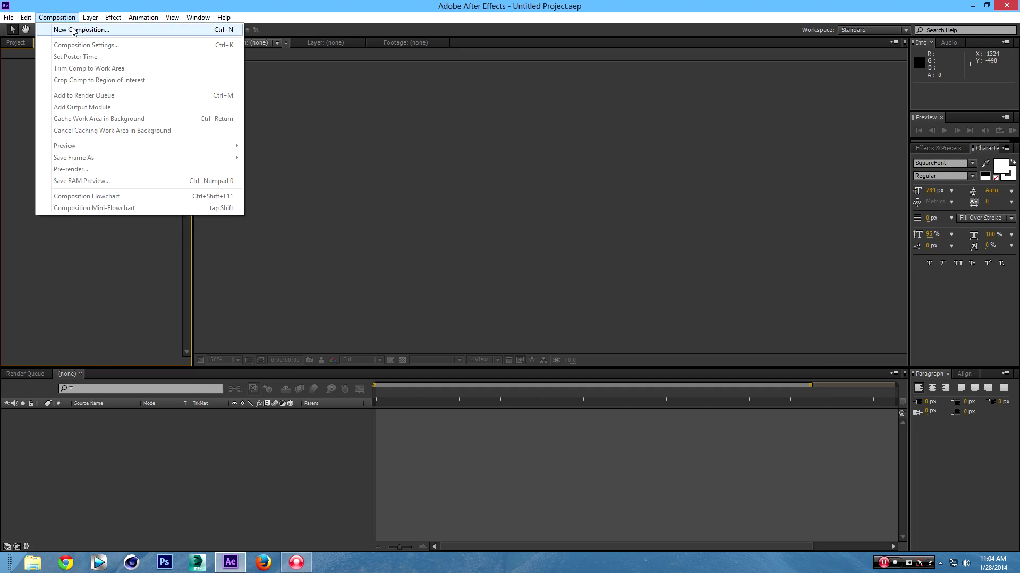
pyautogui.click(73, 30)
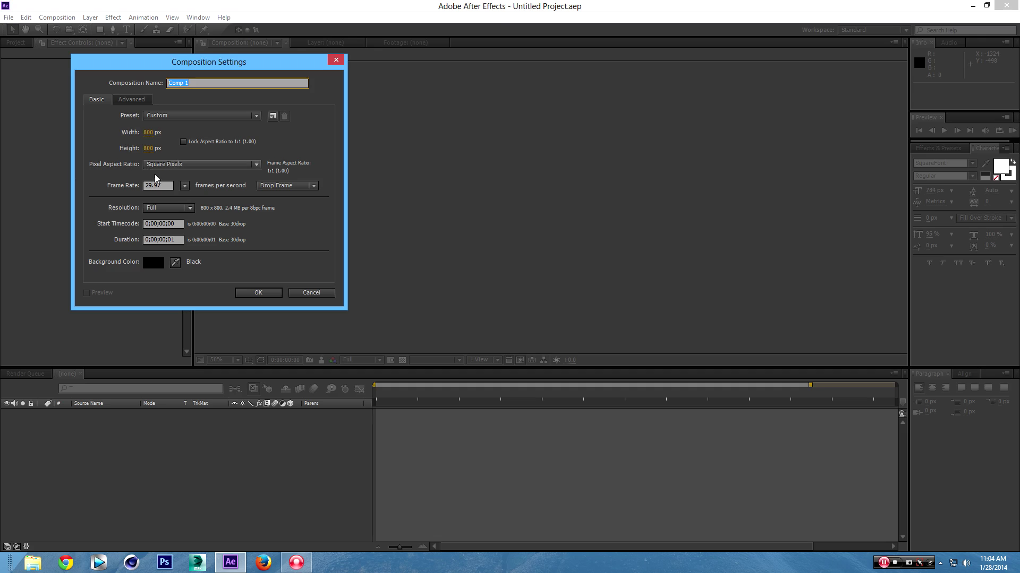
pyautogui.click(260, 293)
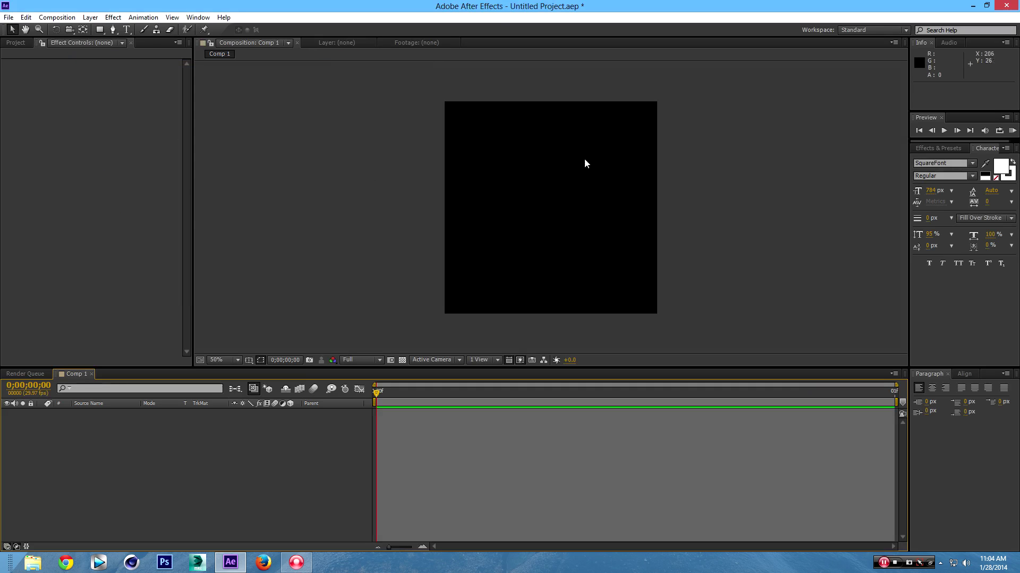
# - Add an 800x800 solid layer coloured cyan (03DEFF), named Cyan Solid 1
pyautogui.rightClick(210, 461)
pyautogui.moveTo(272, 347)
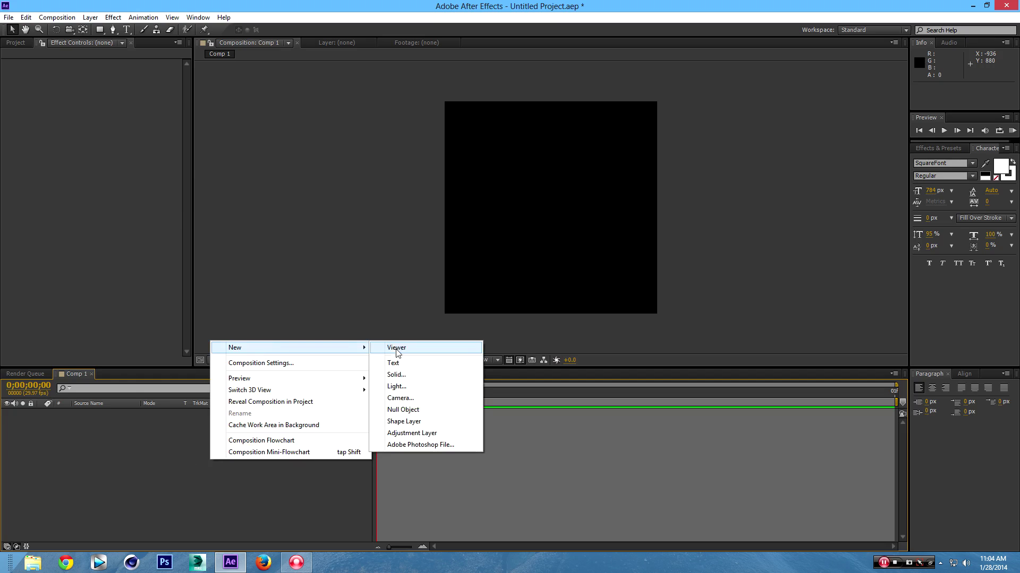
pyautogui.click(399, 372)
pyautogui.click(113, 188)
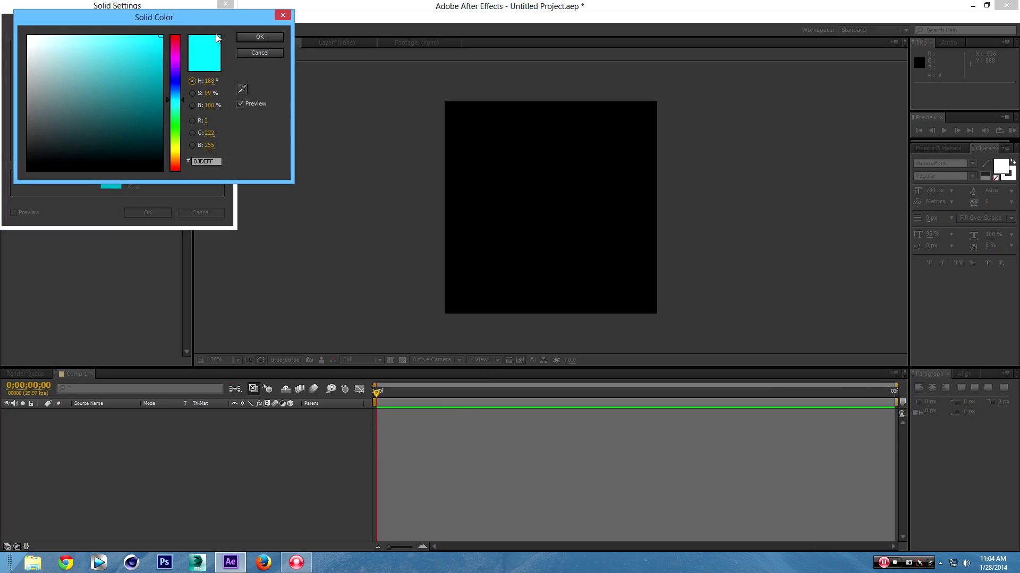
pyautogui.click(276, 35)
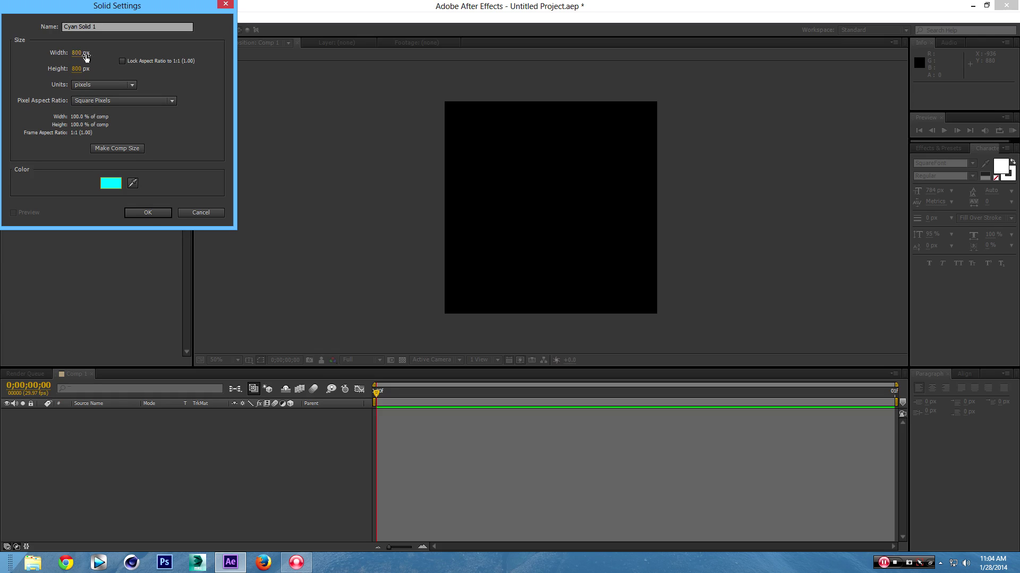
pyautogui.click(148, 212)
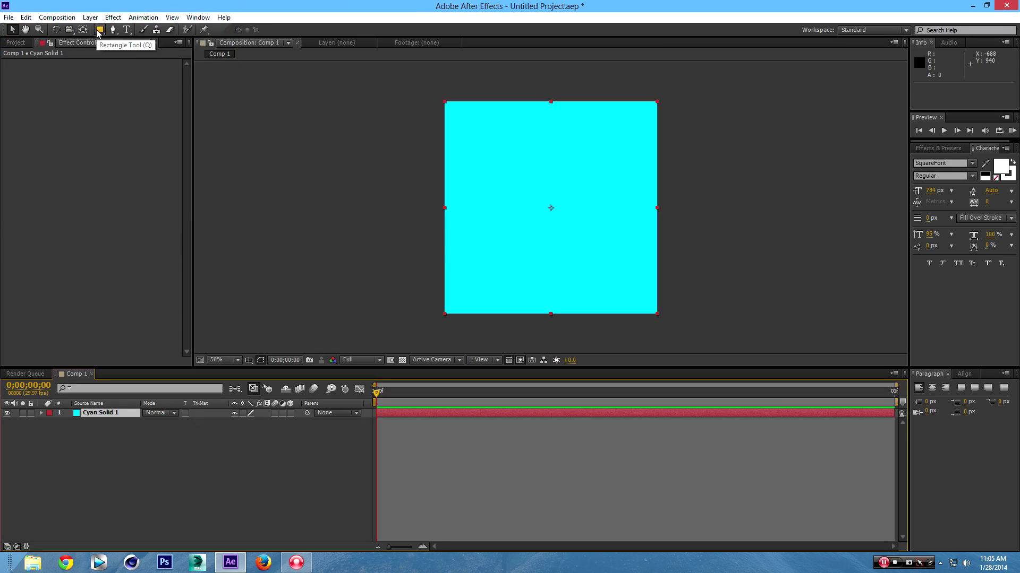
# - Draw a large circular Ellipse Tool mask over Cyan Solid 1
pyautogui.moveTo(99, 33); pyautogui.dragTo(143, 58)
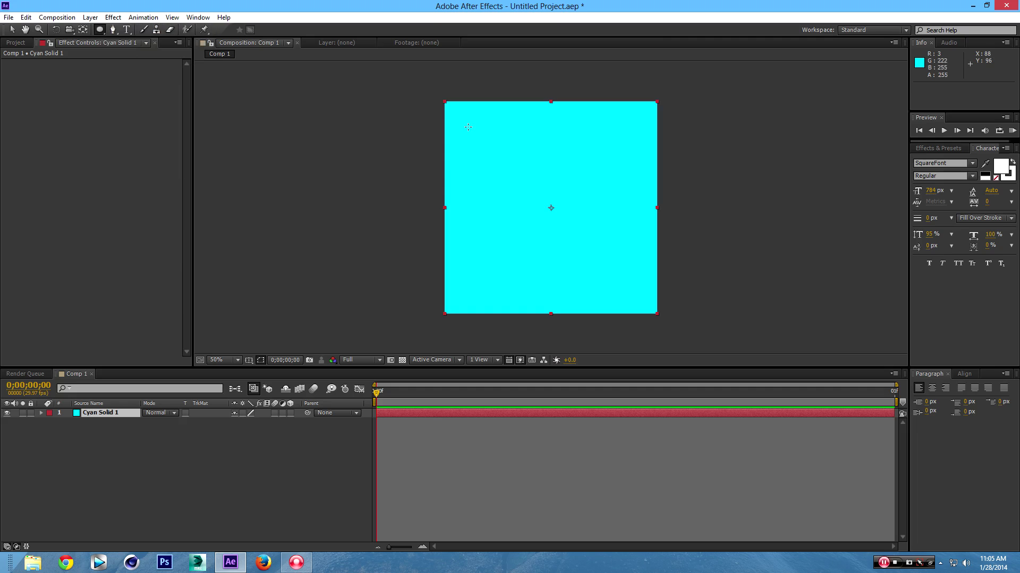
pyautogui.moveTo(468, 127); pyautogui.dragTo(640, 291)
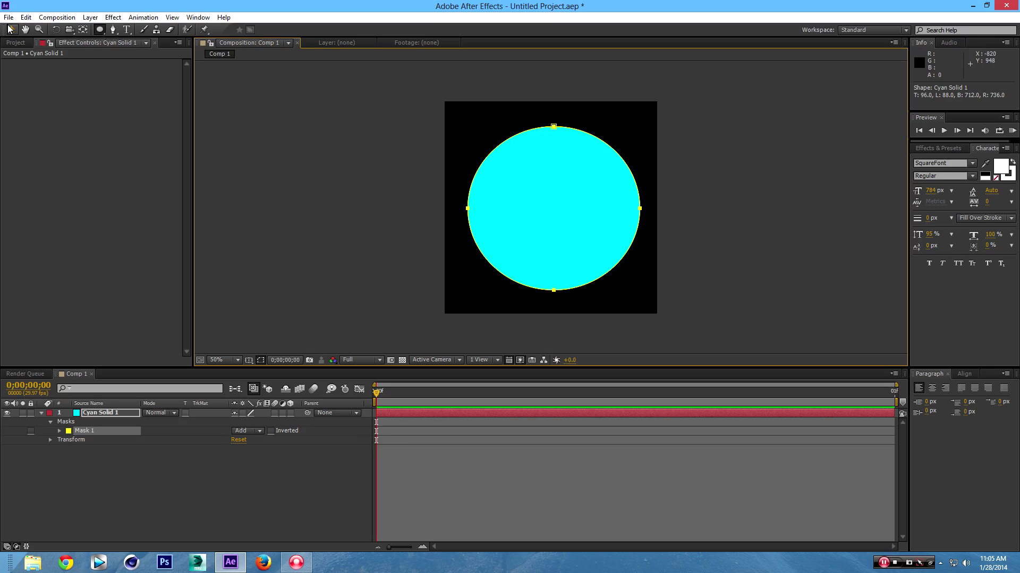
# - Set Cyan Solid 1's Mask 1 to 494 px feather and 177 px expansion
pyautogui.click(11, 29)
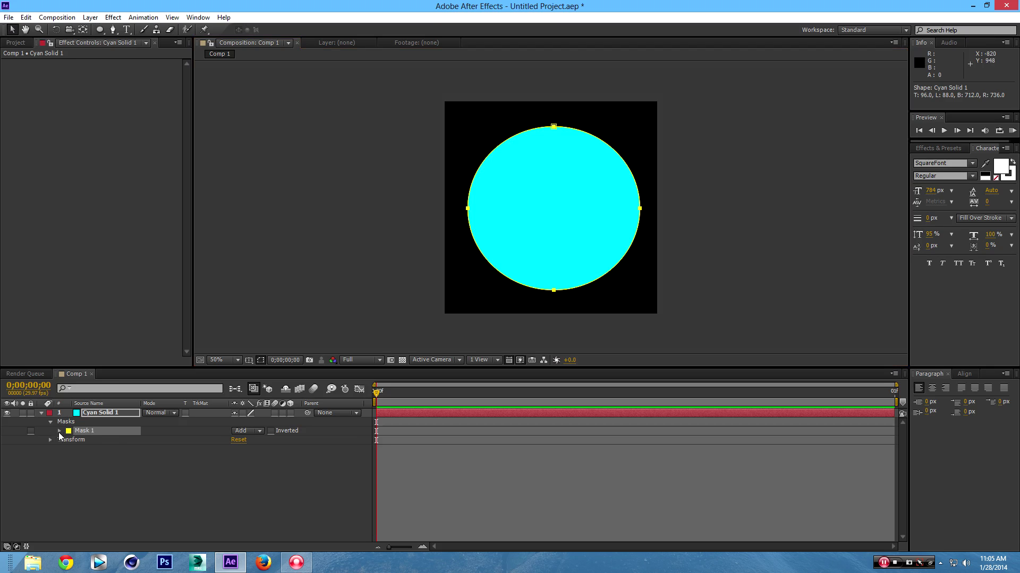
pyautogui.click(58, 431)
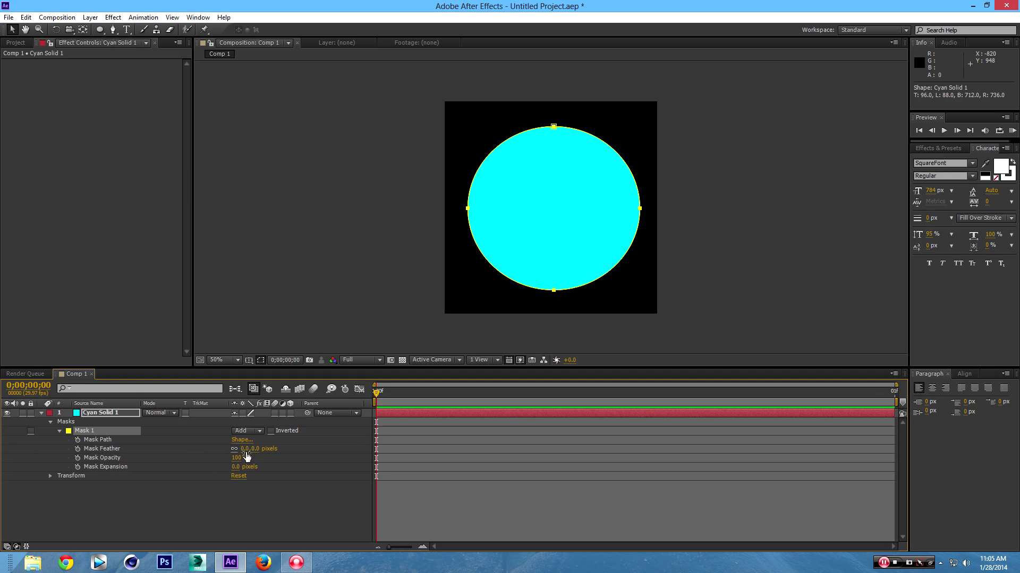
pyautogui.moveTo(250, 449); pyautogui.dragTo(536, 469)
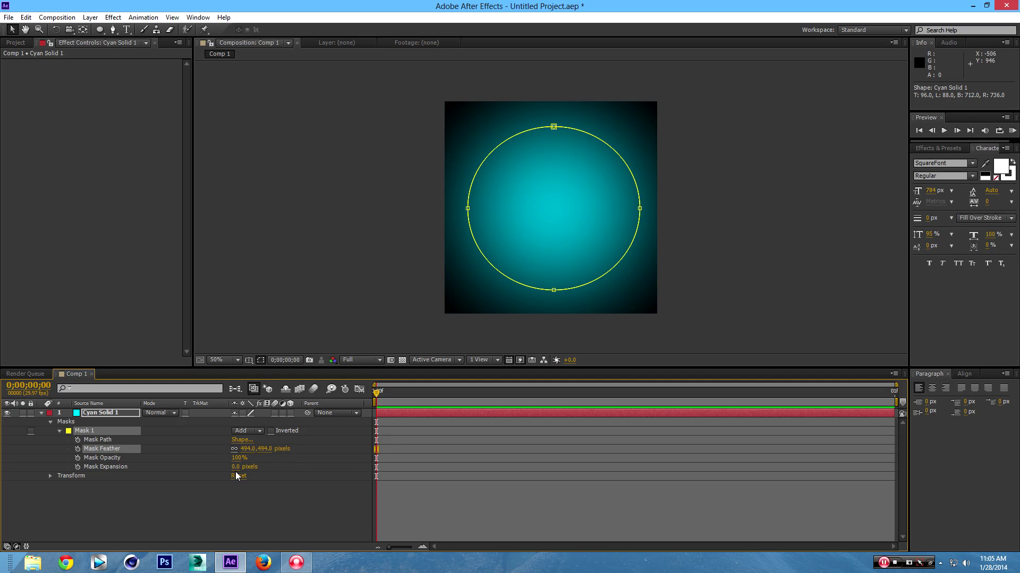
pyautogui.moveTo(237, 467); pyautogui.dragTo(339, 477)
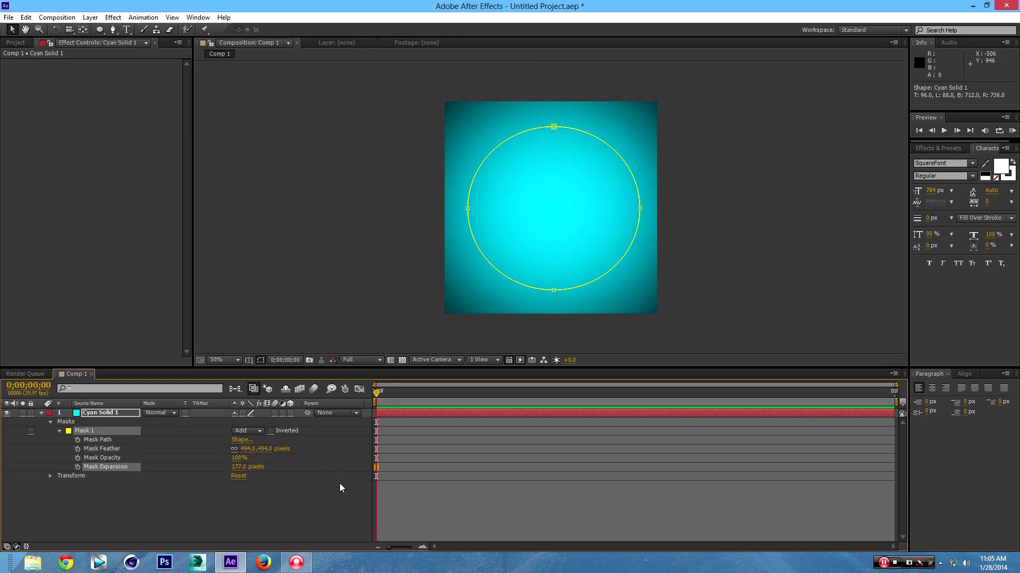
pyautogui.click(297, 501)
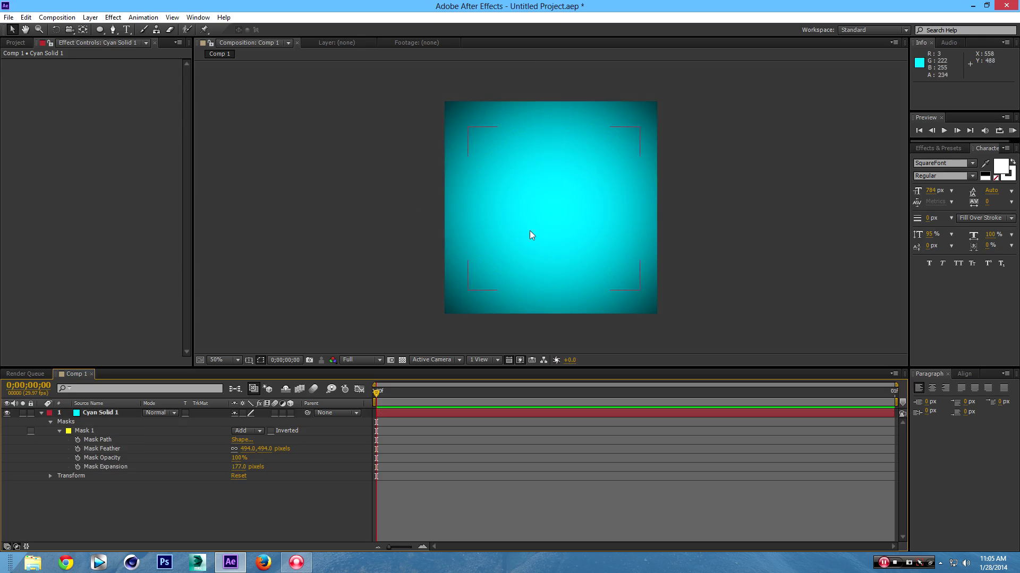
pyautogui.click(86, 495)
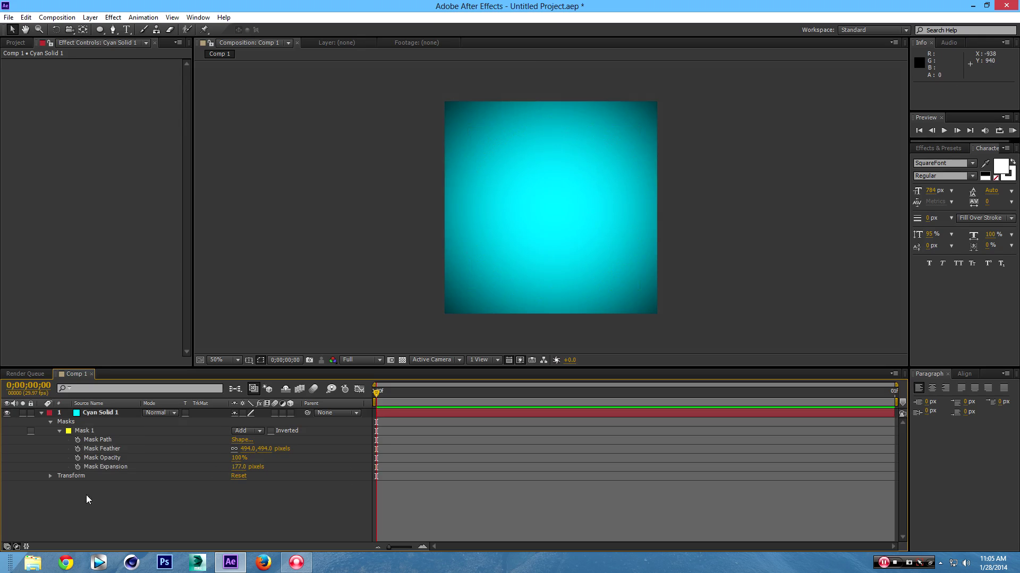
pyautogui.click(41, 415)
# - Add a text layer reading 'M' and move it toward the composition centre
pyautogui.rightClick(110, 460)
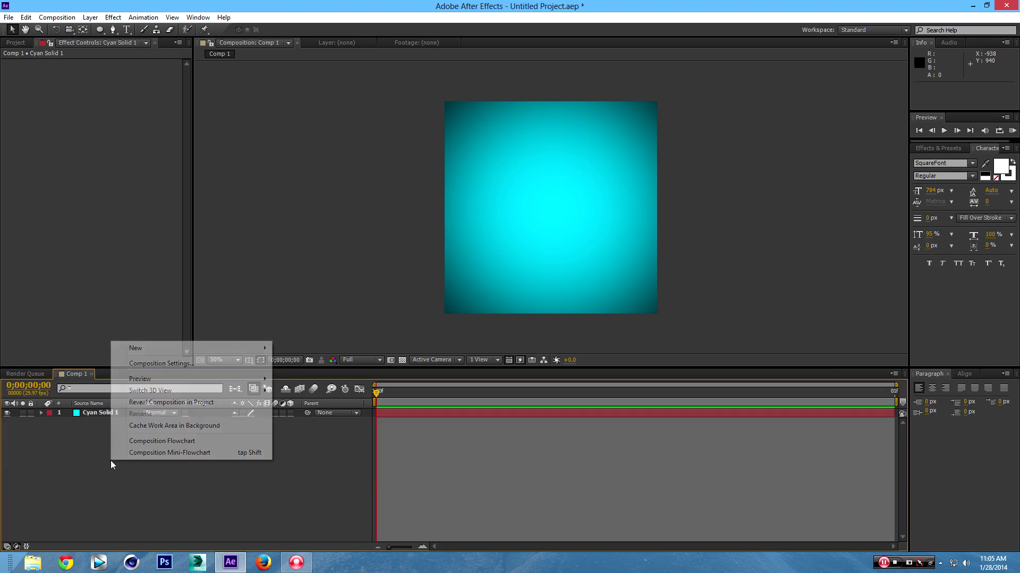
pyautogui.moveTo(246, 350)
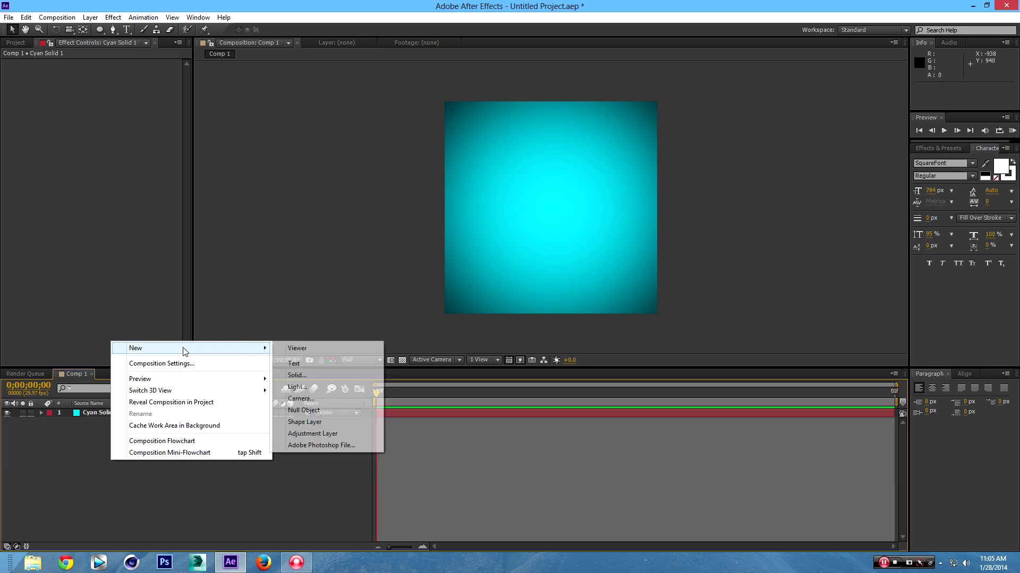
pyautogui.click(293, 363)
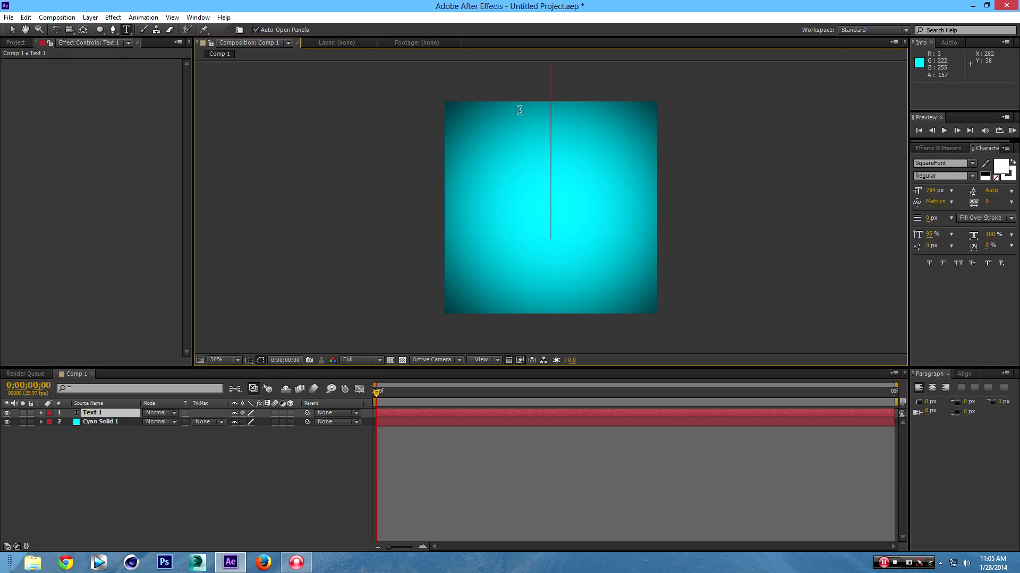
pyautogui.write('M')
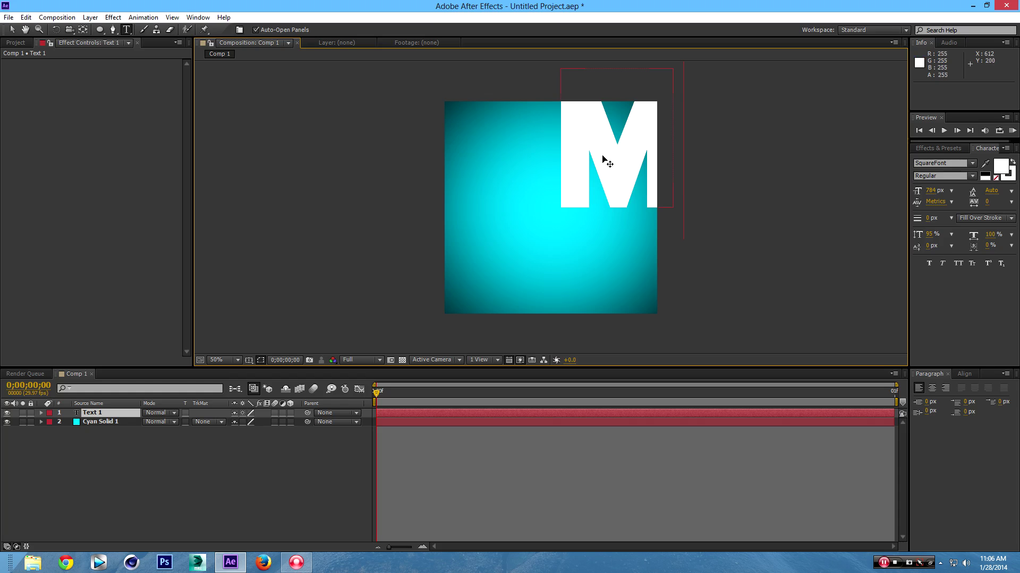
pyautogui.click(14, 33)
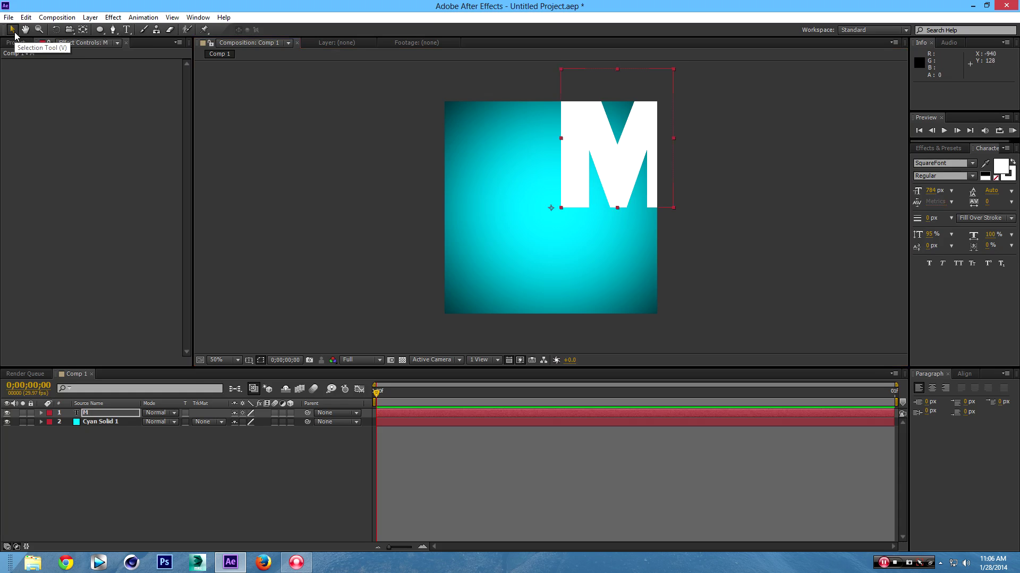
pyautogui.moveTo(573, 180); pyautogui.dragTo(503, 237)
# - Stretch the M to 124% width and shift it down and left into place
pyautogui.doubleClick(604, 196)
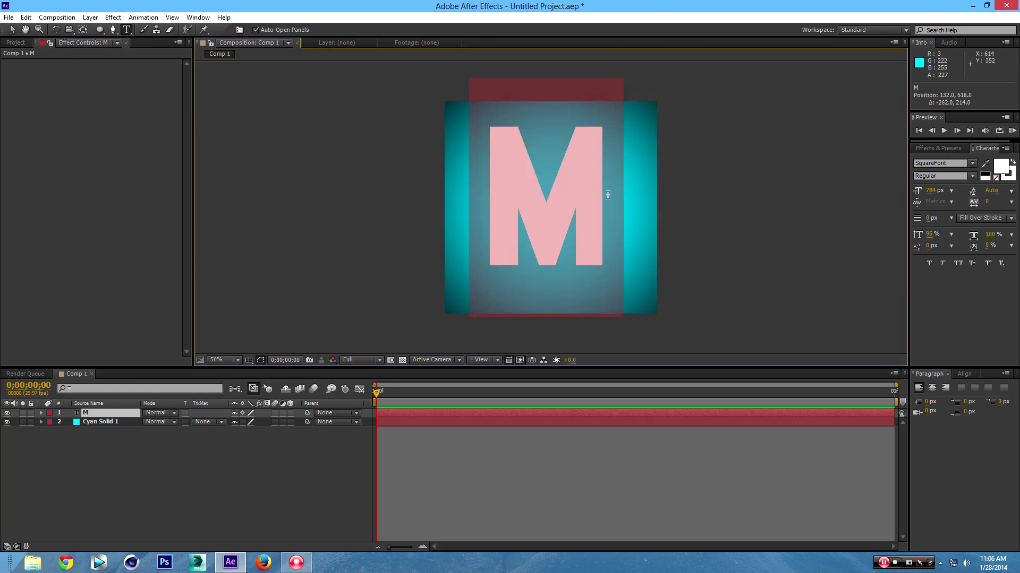
pyautogui.press('KP_Enter')
pyautogui.press('v')
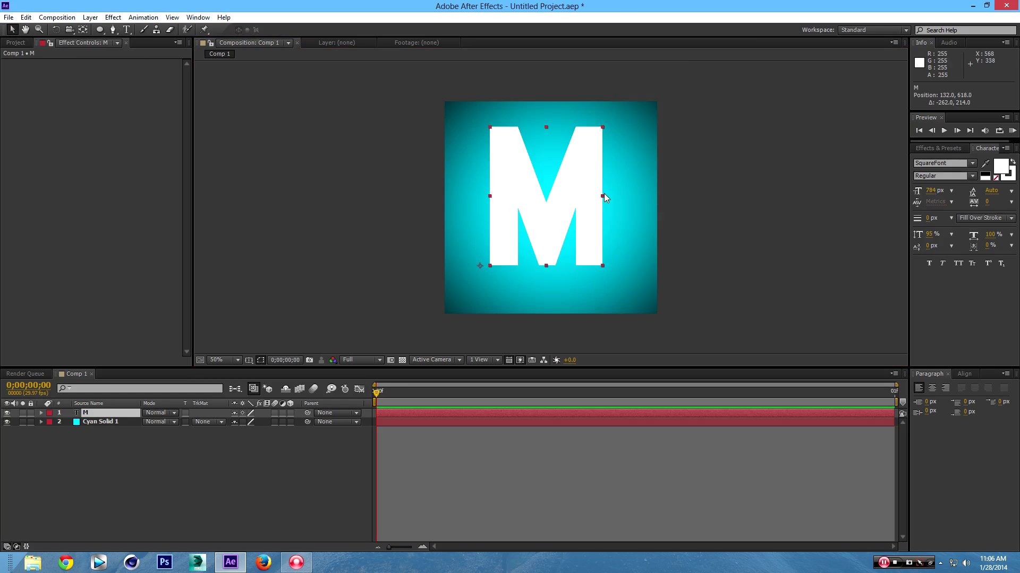
pyautogui.moveTo(602, 197); pyautogui.dragTo(633, 197)
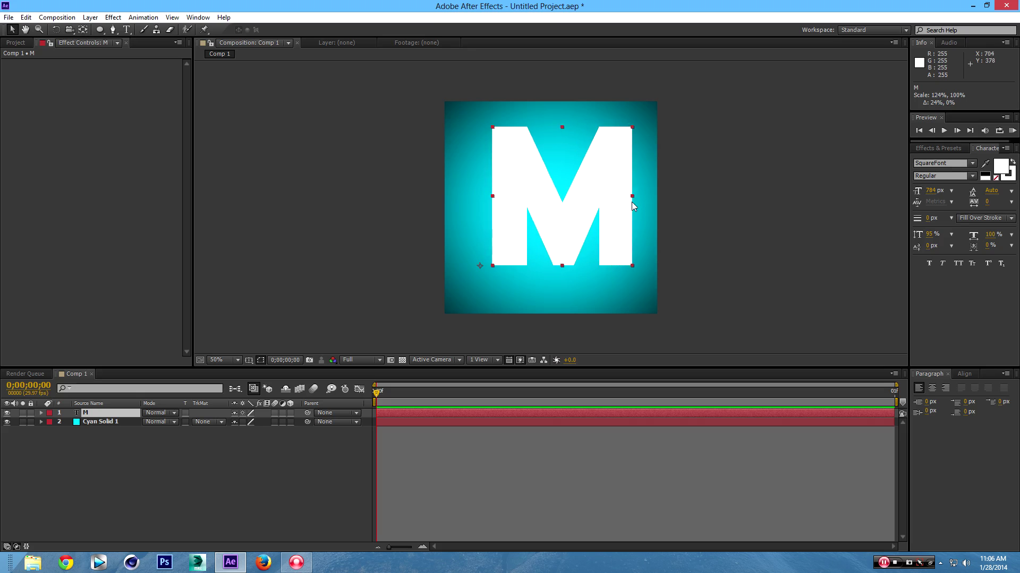
pyautogui.moveTo(554, 203); pyautogui.dragTo(543, 212)
pyautogui.click(299, 452)
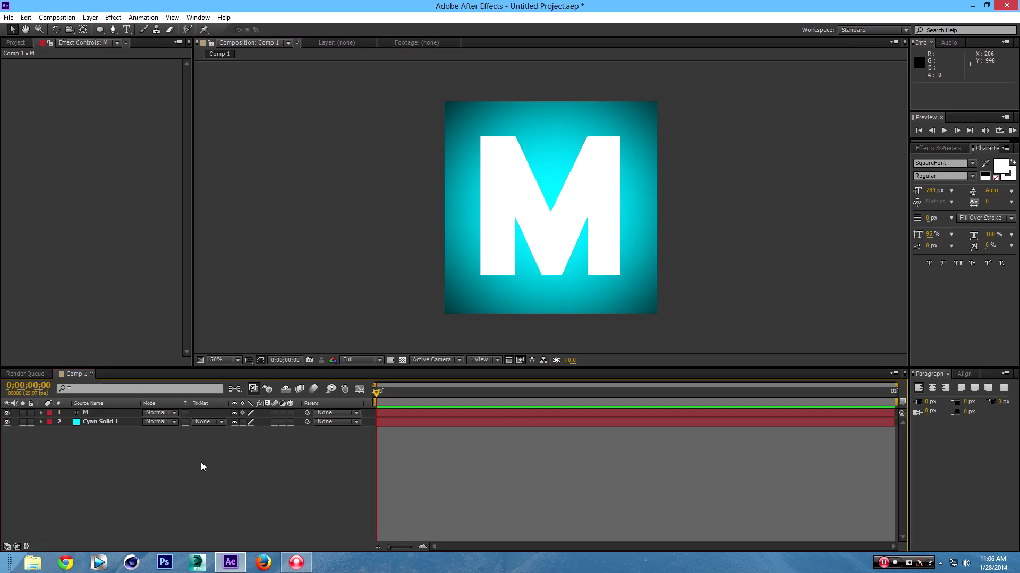
# - Draw a circular mask centred on the M text layer, undoing the misplaced ellipse
pyautogui.click(100, 29)
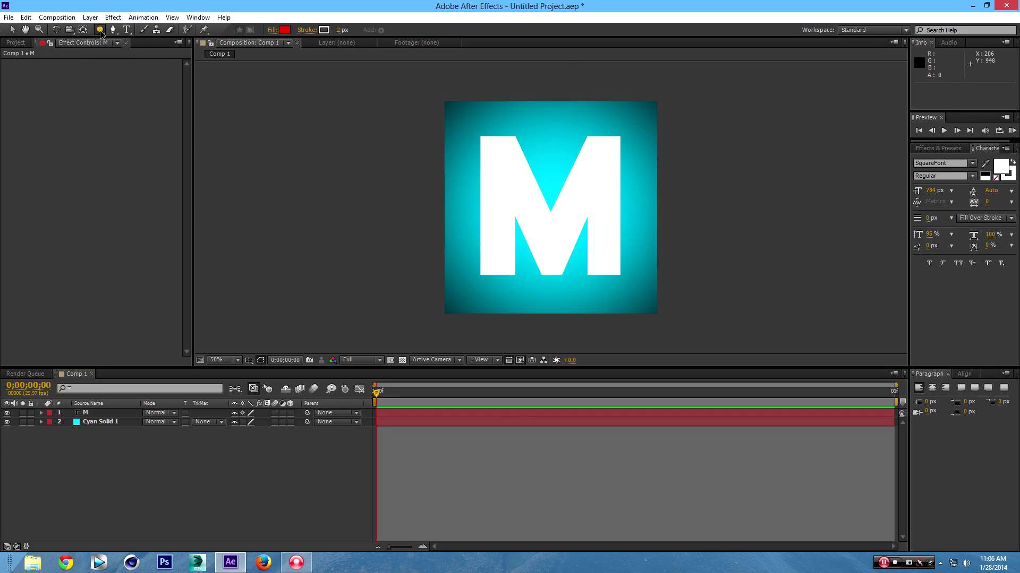
pyautogui.doubleClick(101, 30)
pyautogui.doubleClick(100, 30)
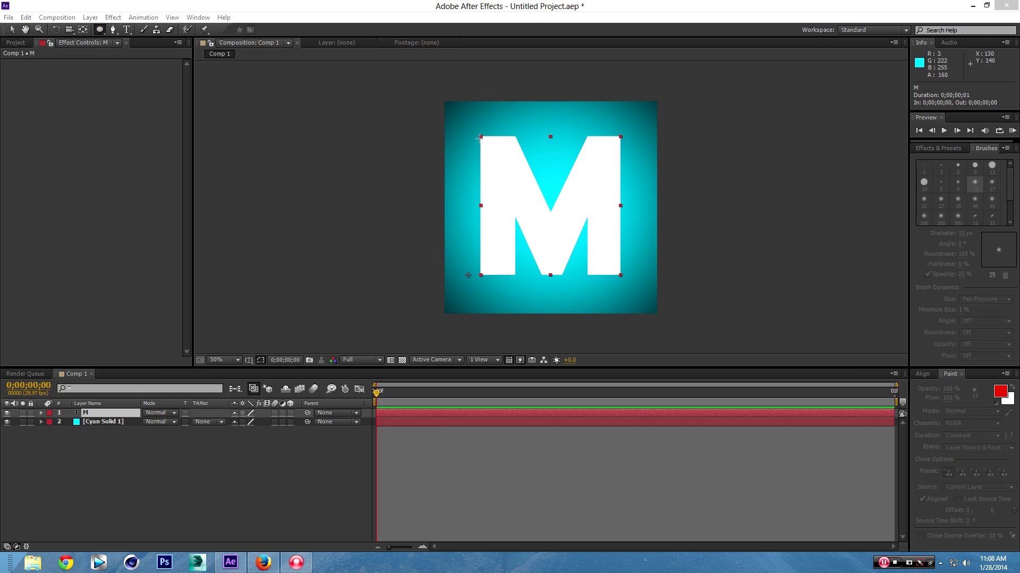
pyautogui.moveTo(485, 143); pyautogui.dragTo(558, 234)
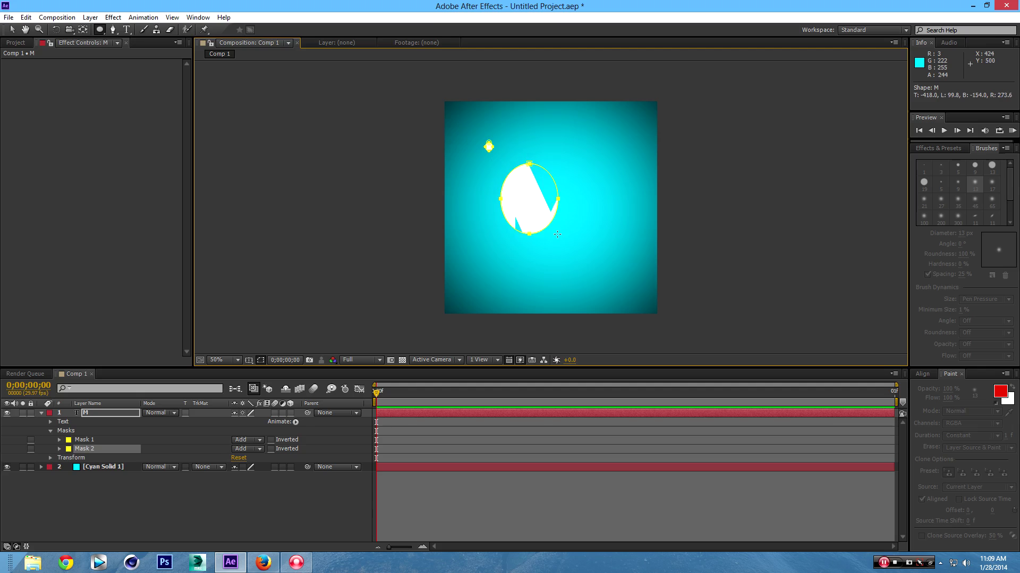
pyautogui.hotkey('ctrl', 'z')
pyautogui.hotkey('ctrl', 'z')
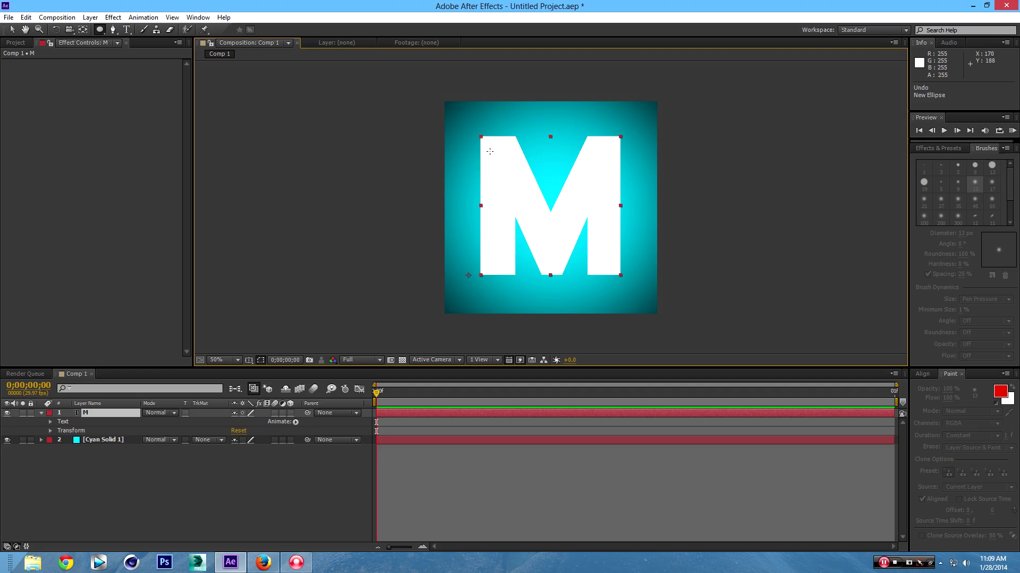
pyautogui.moveTo(489, 151); pyautogui.dragTo(615, 277)
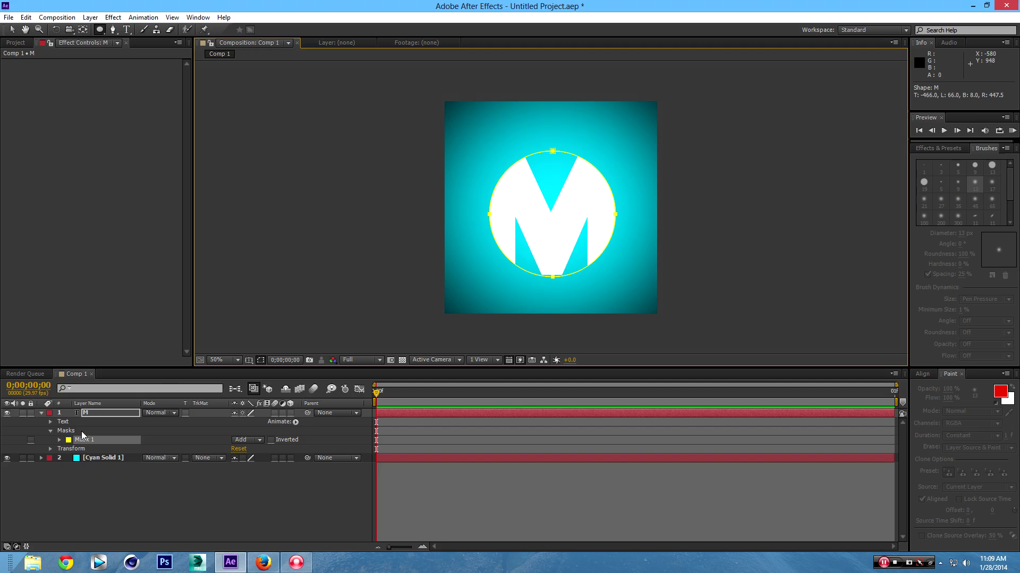
# - Give the M's Mask 1 a 199 px feather and raise its expansion from 15 to 77 px
pyautogui.click(59, 440)
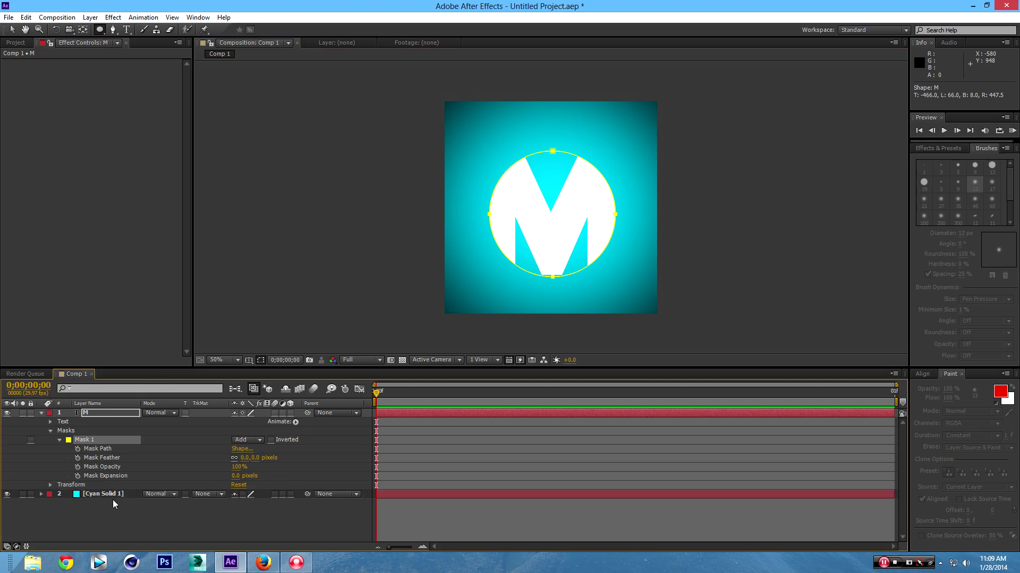
pyautogui.moveTo(256, 459); pyautogui.dragTo(377, 474)
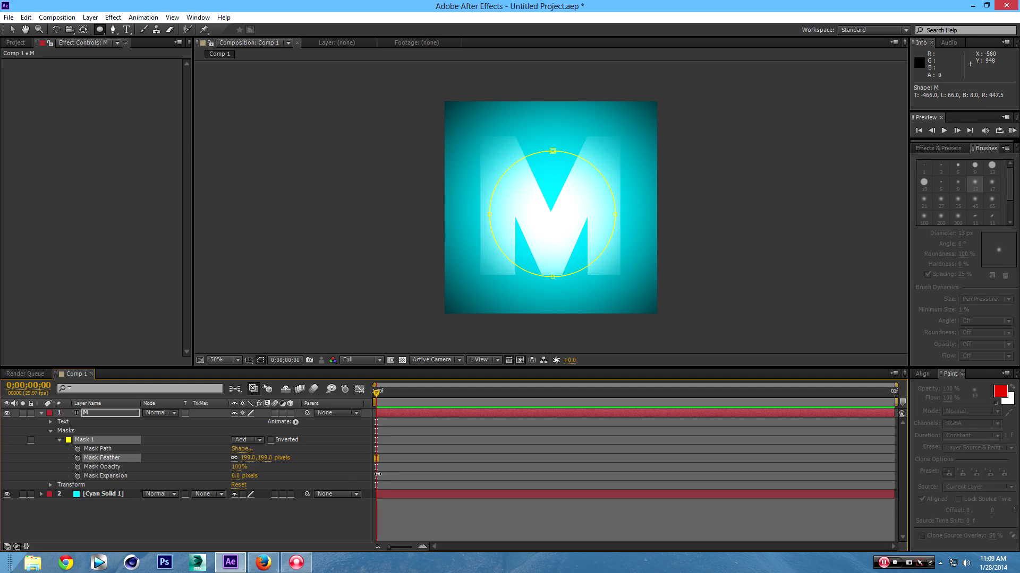
pyautogui.click(239, 477)
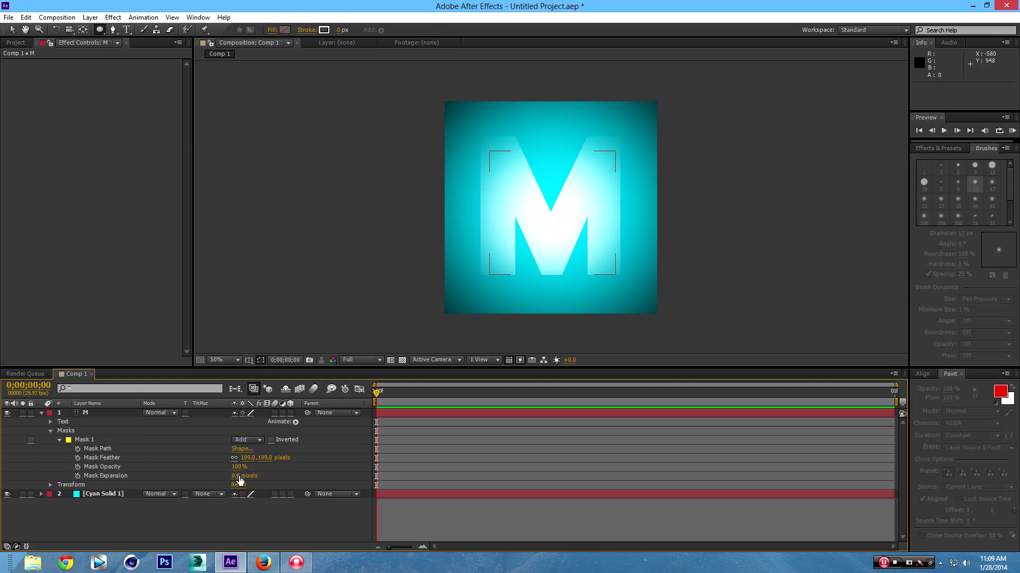
pyautogui.write('15')
pyautogui.press('Return')
pyautogui.moveTo(245, 477); pyautogui.dragTo(278, 480)
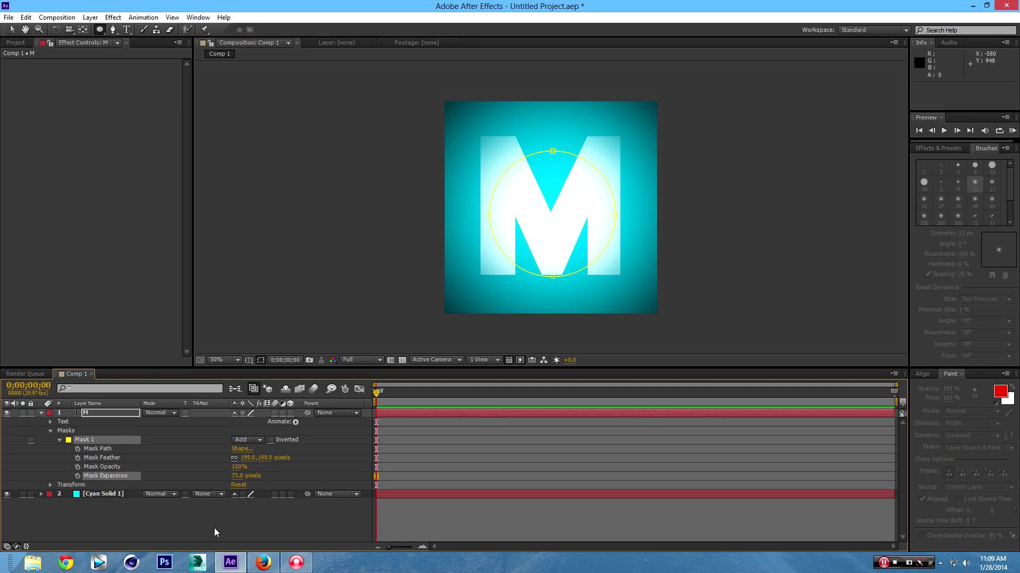
# - Move the M layer a few pixels down and right, then deselect it
pyautogui.click(214, 532)
pyautogui.click(41, 413)
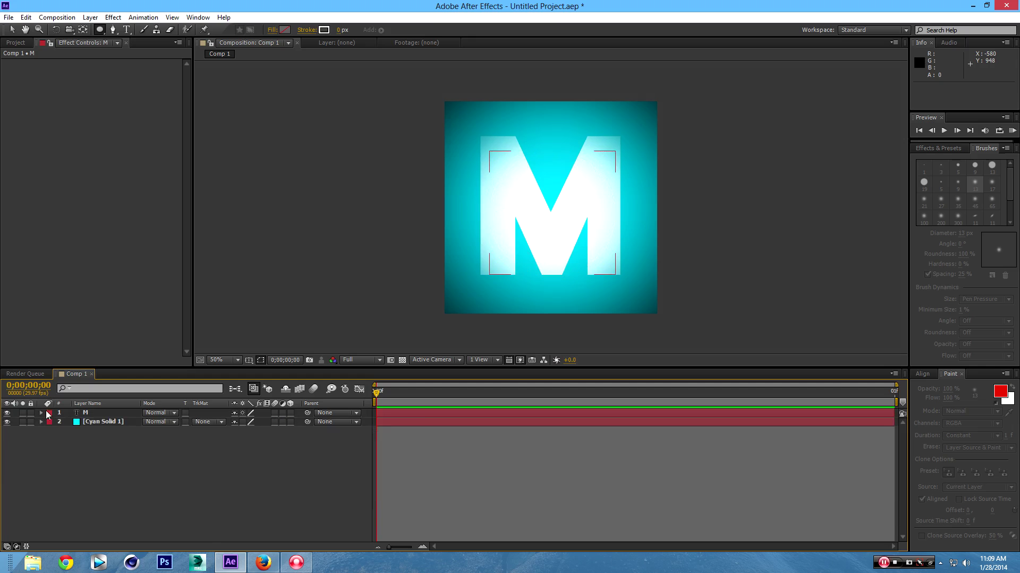
pyautogui.click(113, 414)
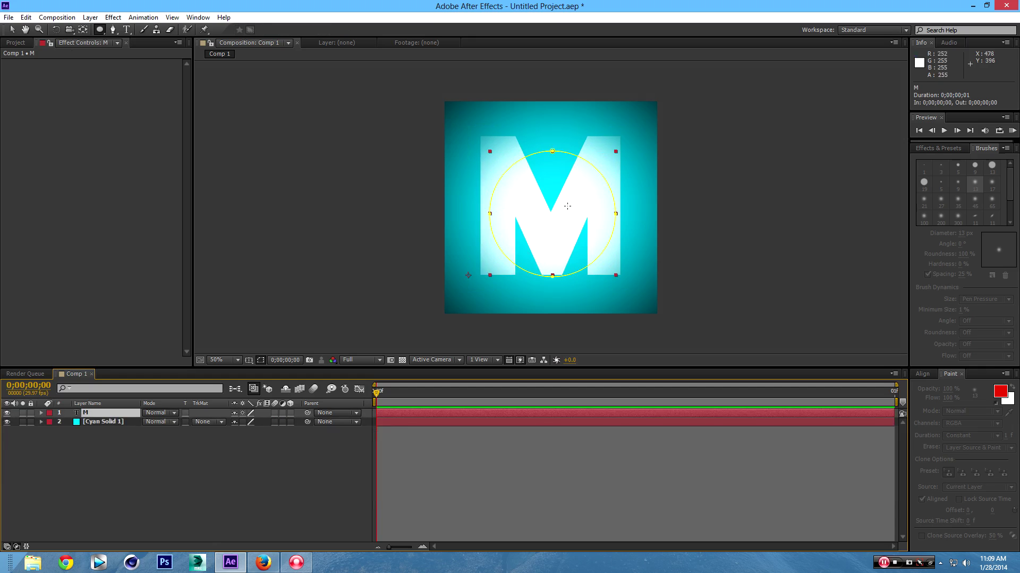
pyautogui.click(12, 29)
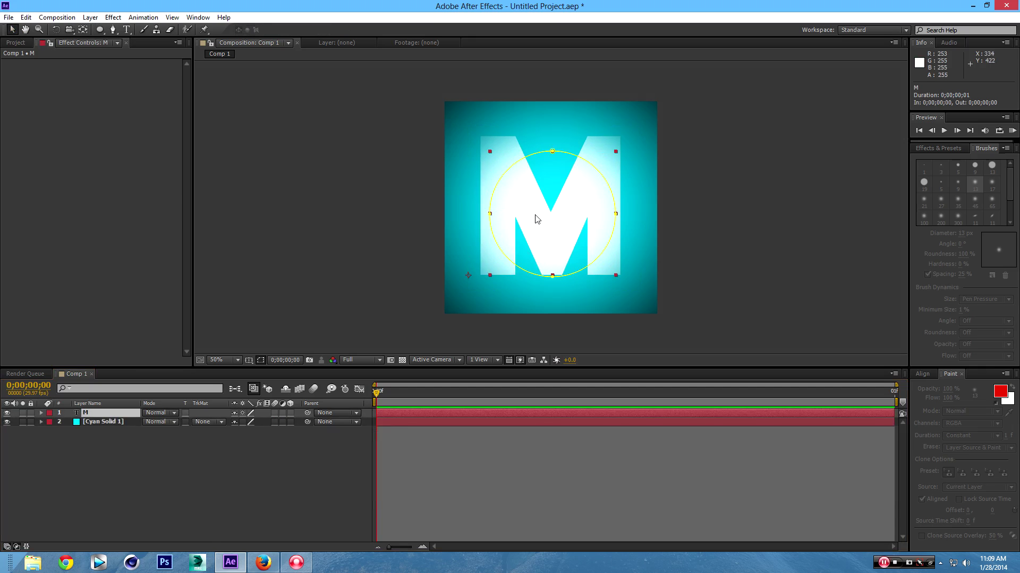
pyautogui.moveTo(536, 218); pyautogui.dragTo(538, 221)
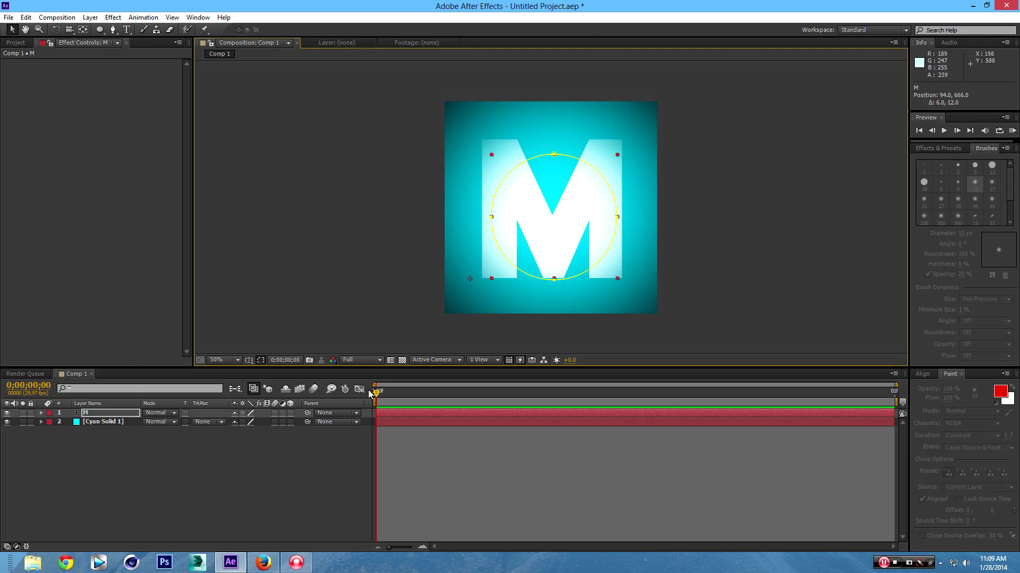
pyautogui.click(319, 451)
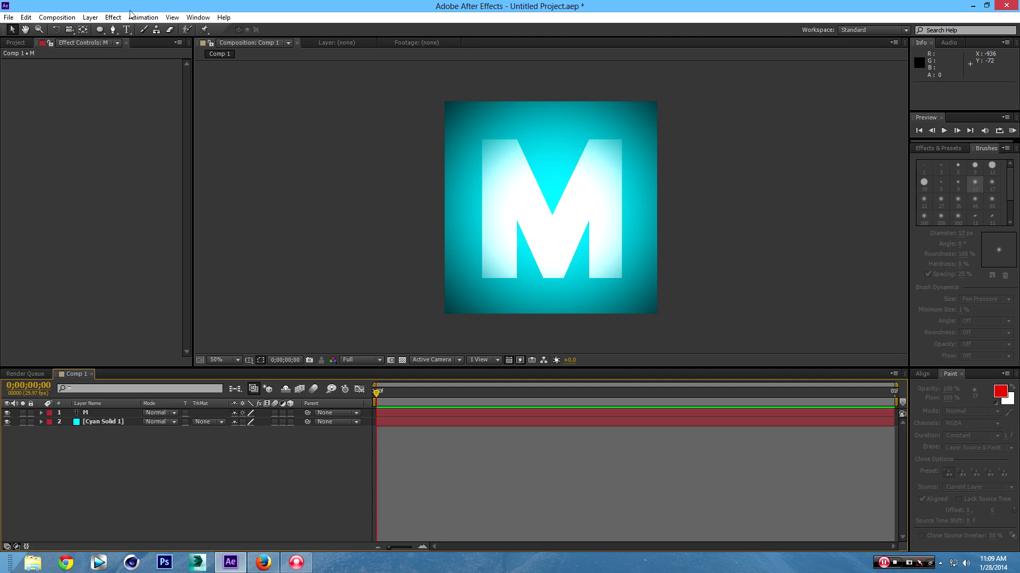
# - Add a new 800x800 solid layer, Cyan Solid 2, at the top of Comp 1
pyautogui.rightClick(101, 479)
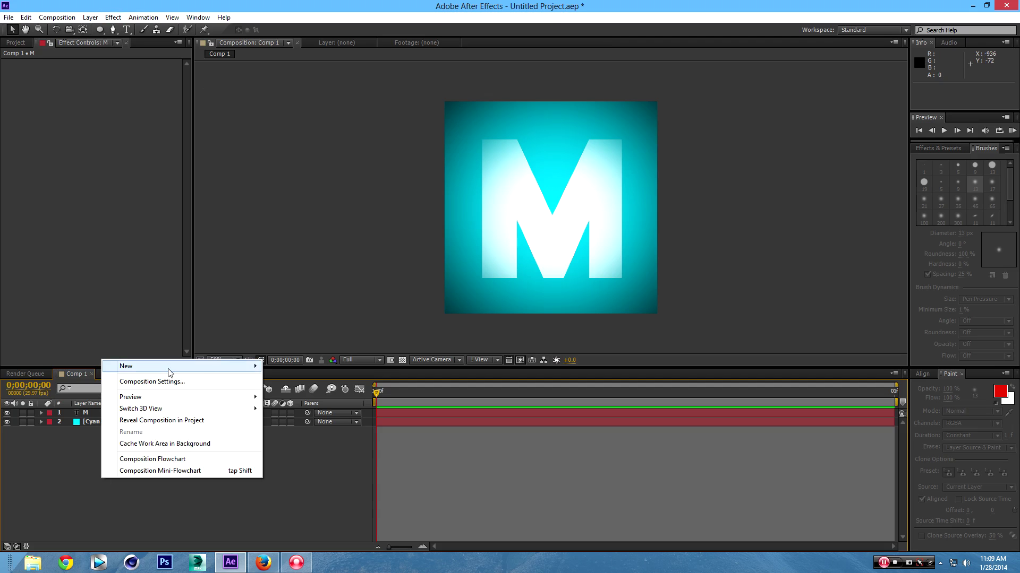
pyautogui.moveTo(207, 369)
pyautogui.click(329, 390)
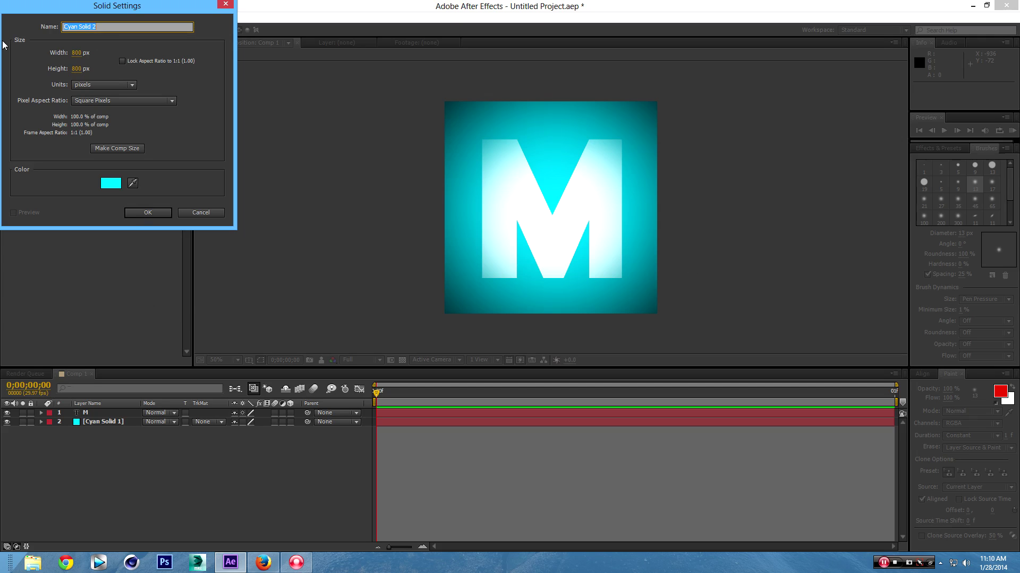
pyautogui.click(148, 212)
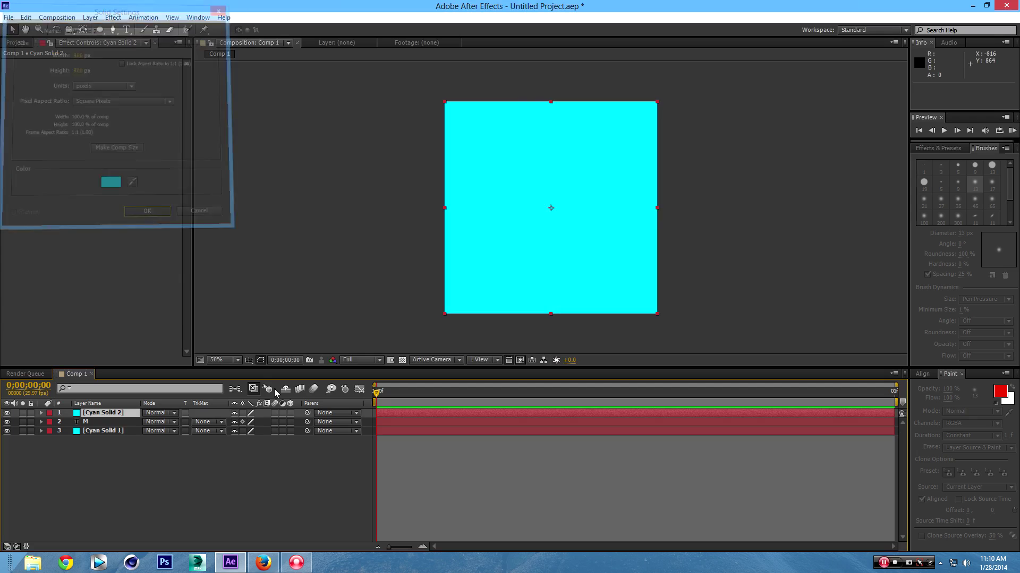
# - Apply the Video Copilot Optical Flares effect to Cyan Solid 2
pyautogui.click(115, 20)
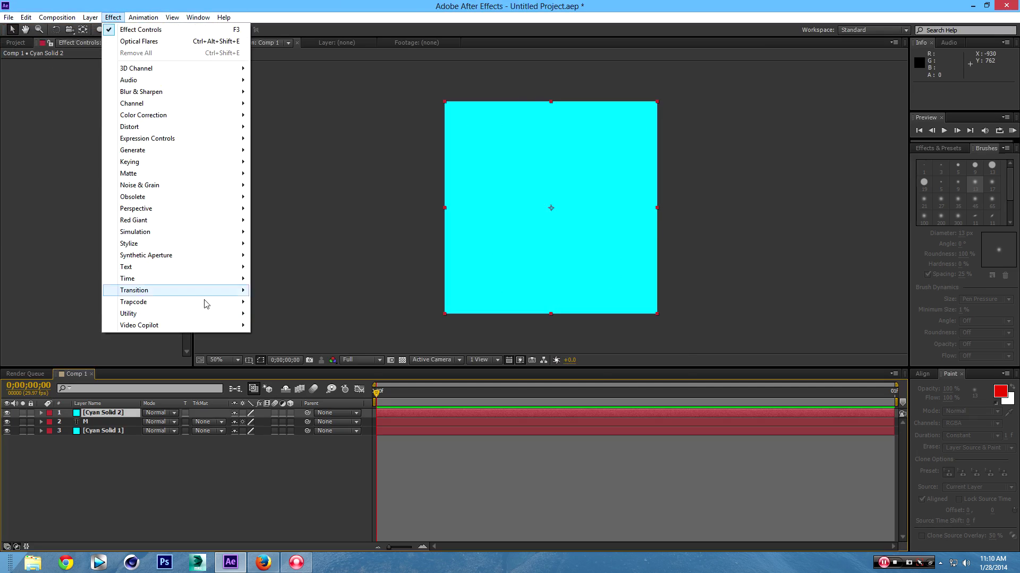
pyautogui.moveTo(201, 324)
pyautogui.click(297, 325)
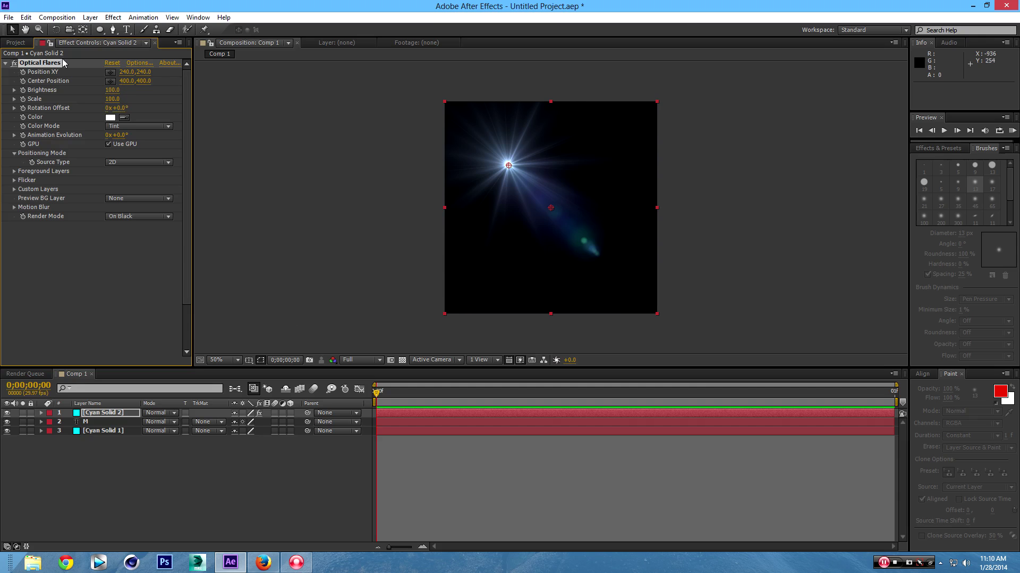
# - Load the Blindness preset from Pro Presets 2 into Optical Flares and nudge the flare layer
pyautogui.click(137, 63)
pyautogui.click(637, 440)
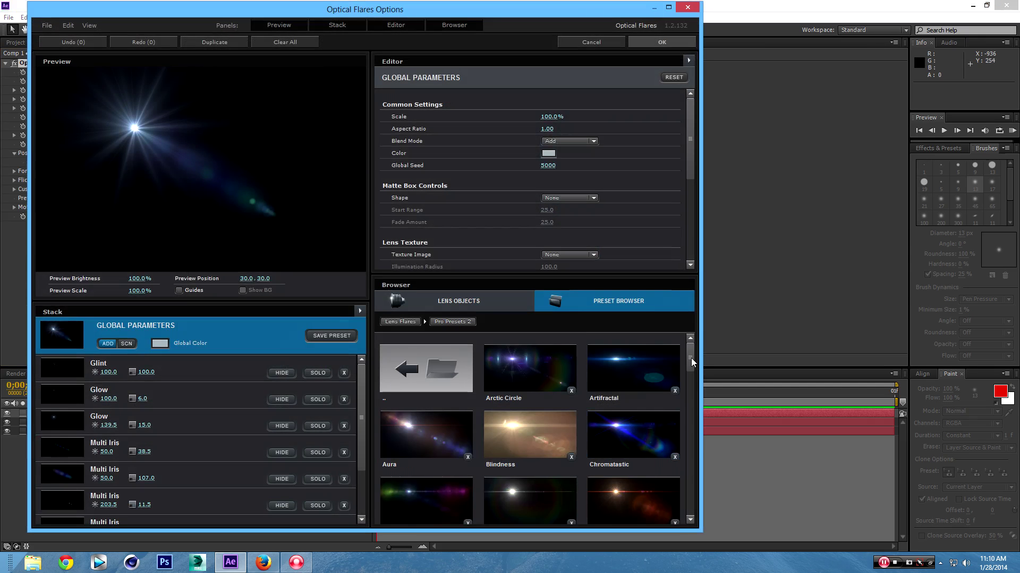
pyautogui.click(568, 420)
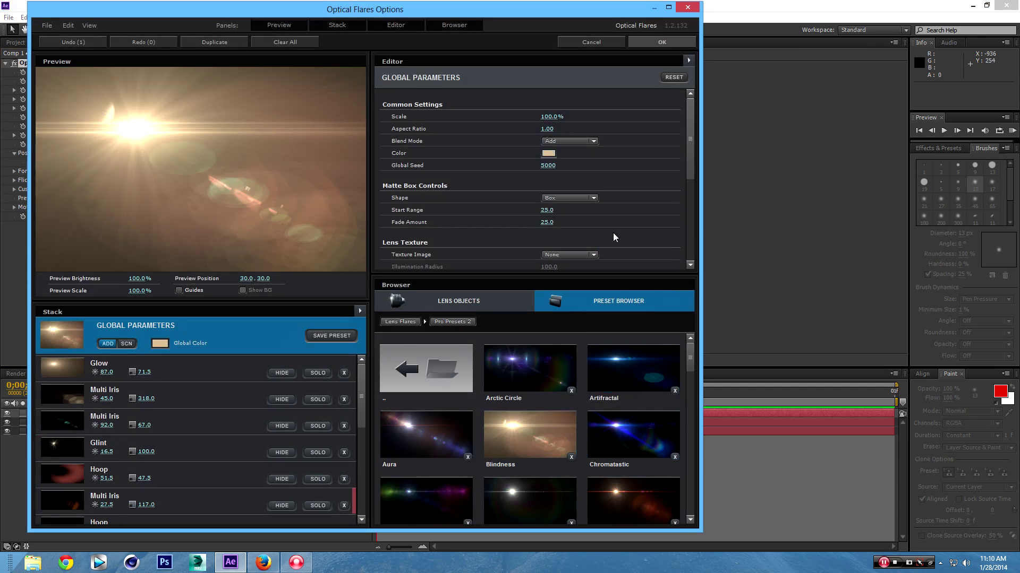
pyautogui.click(664, 41)
pyautogui.moveTo(548, 229); pyautogui.dragTo(551, 208)
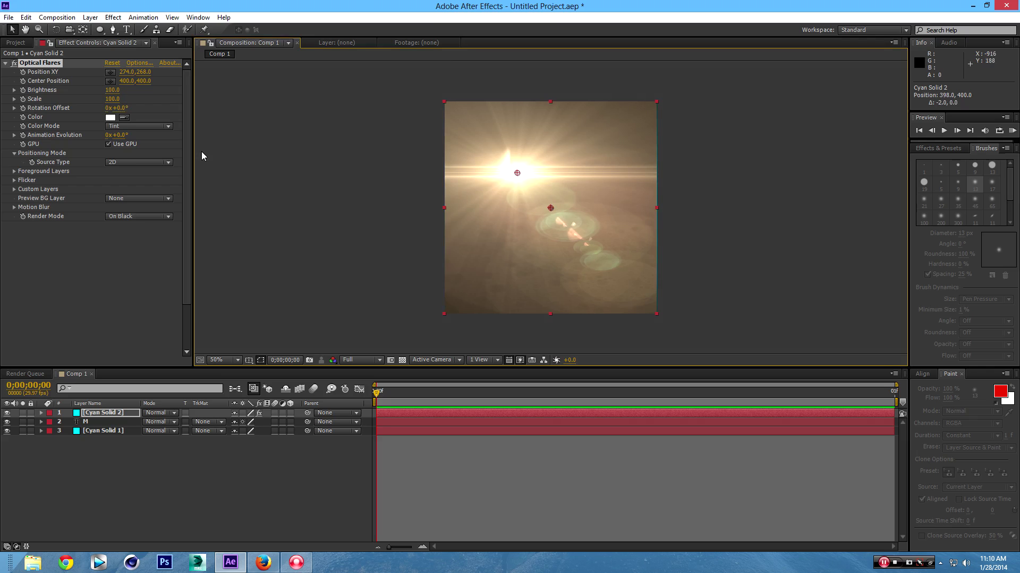
# - Make the Optical Flare render On Transparent, move it to 396, 844 below the M, and set brightness 40
pyautogui.click(139, 216)
pyautogui.click(147, 240)
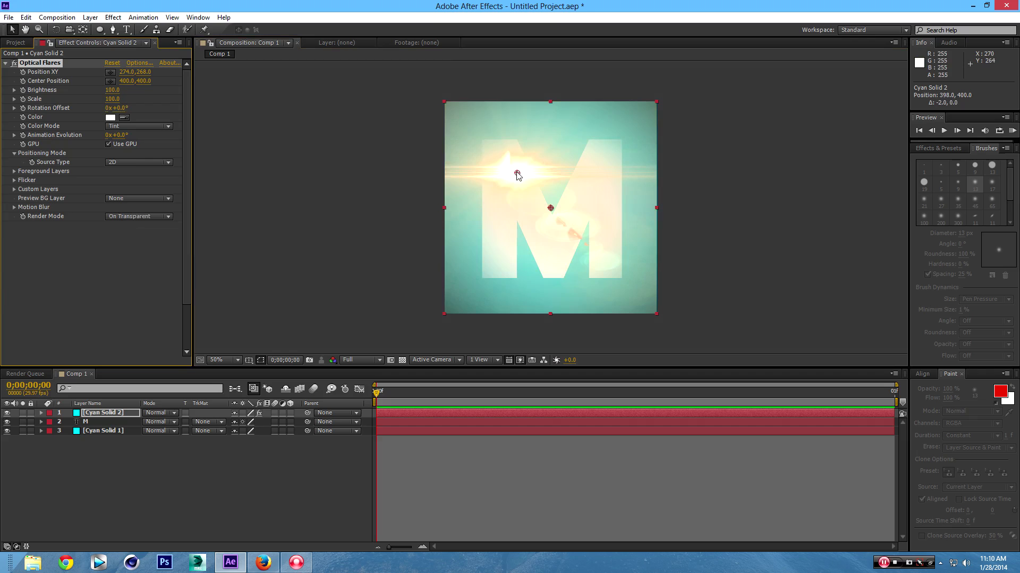
pyautogui.moveTo(517, 174); pyautogui.dragTo(550, 329)
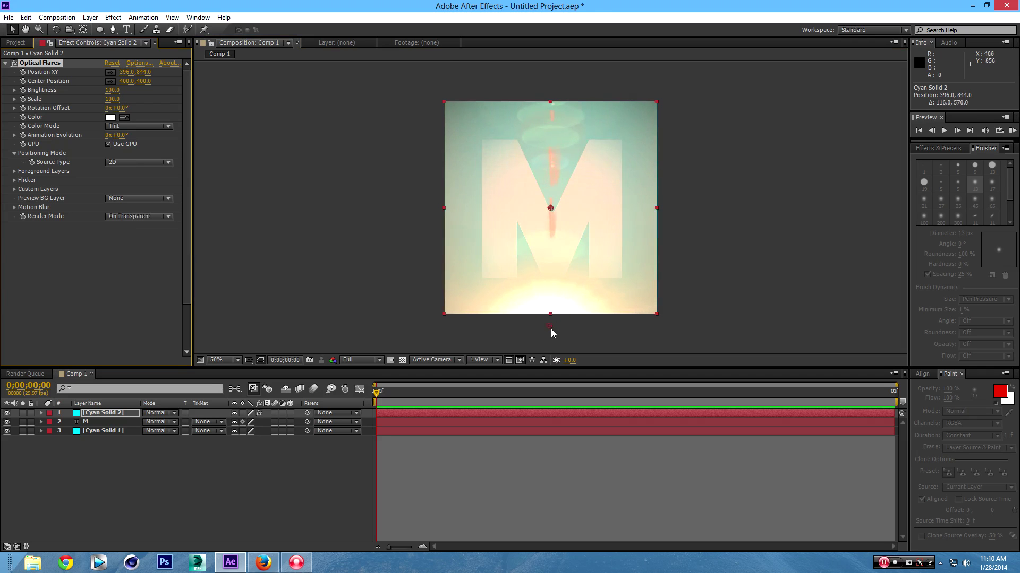
pyautogui.moveTo(109, 90); pyautogui.dragTo(106, 90)
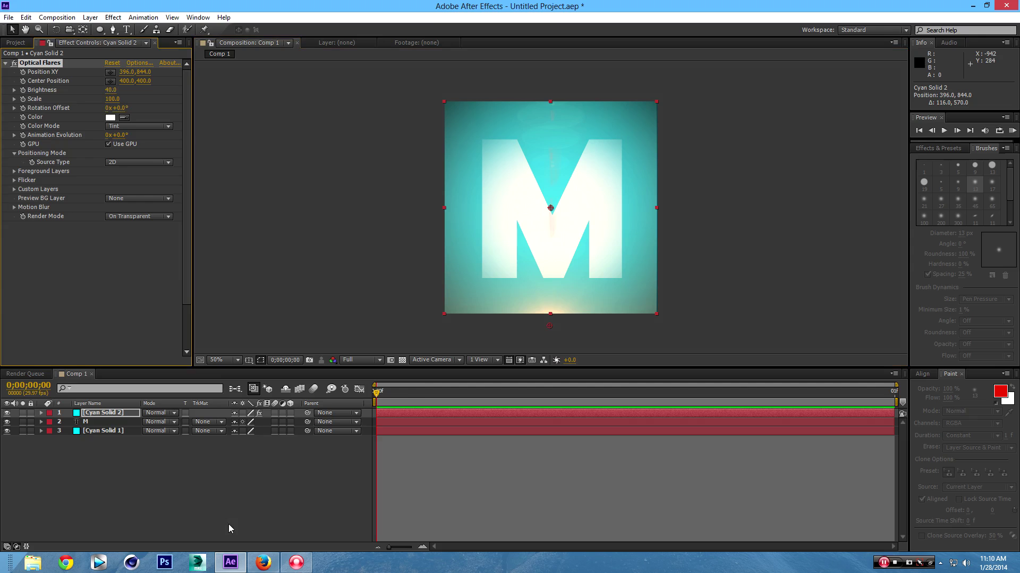
pyautogui.click(237, 468)
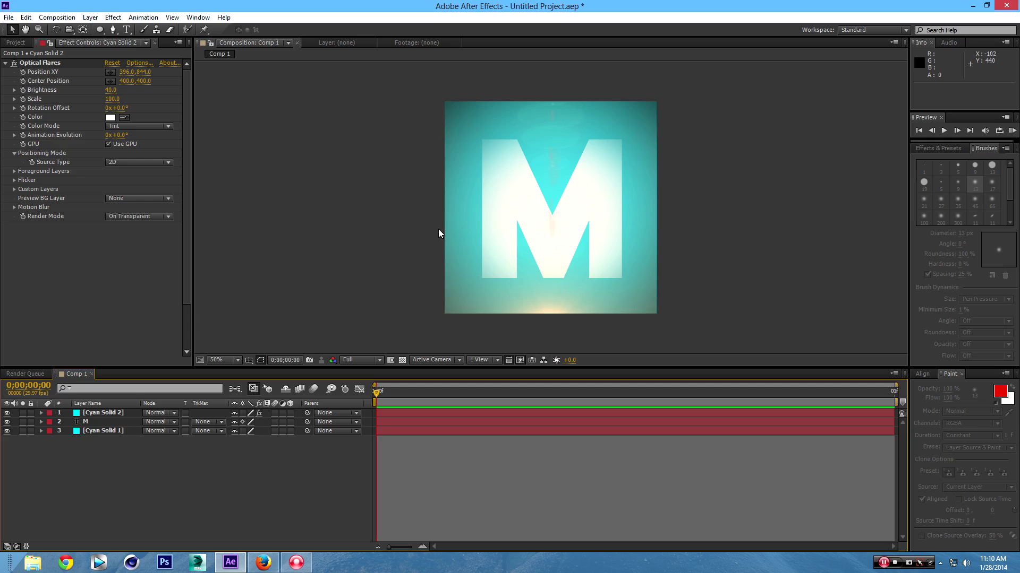
# - Add Comp 1 to the Render Queue and change its Lossless output module to PNG Sequence
pyautogui.click(44, 21)
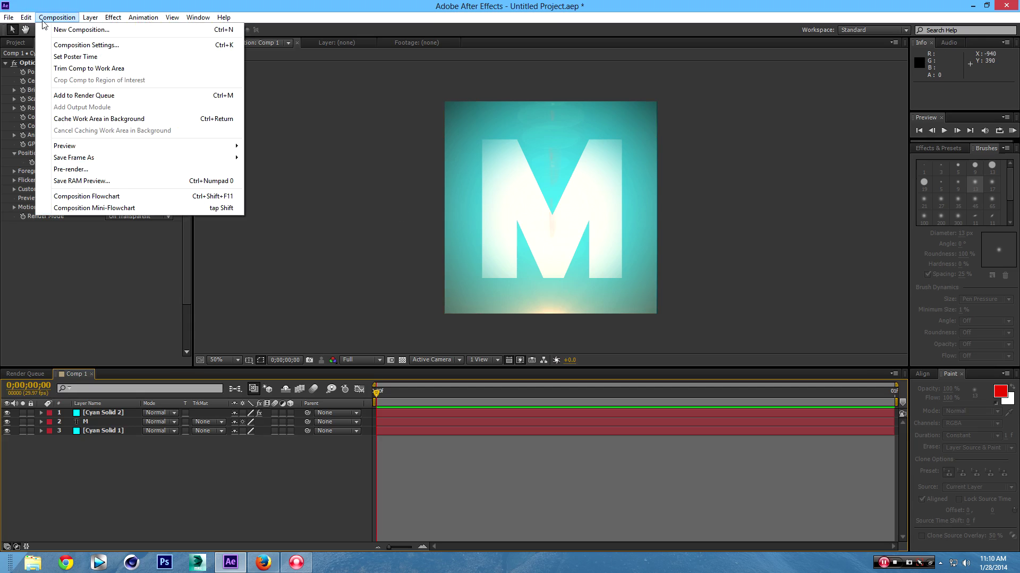
pyautogui.click(81, 96)
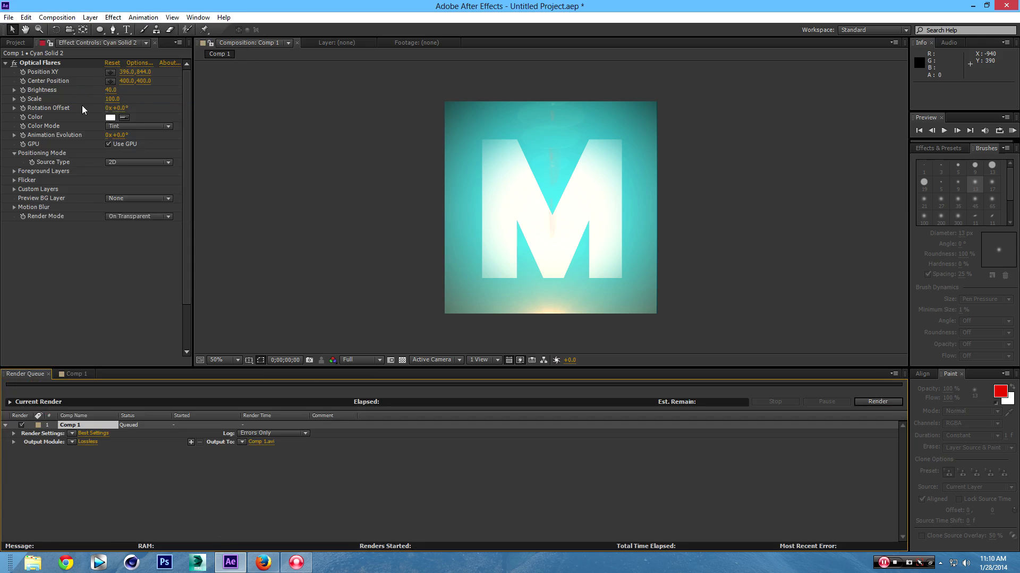
pyautogui.click(88, 442)
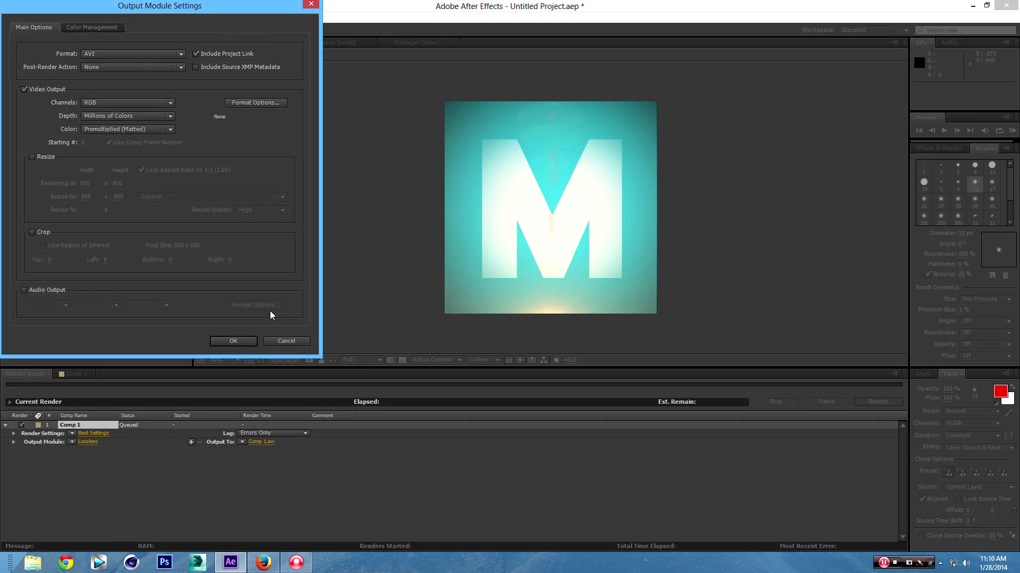
pyautogui.click(139, 52)
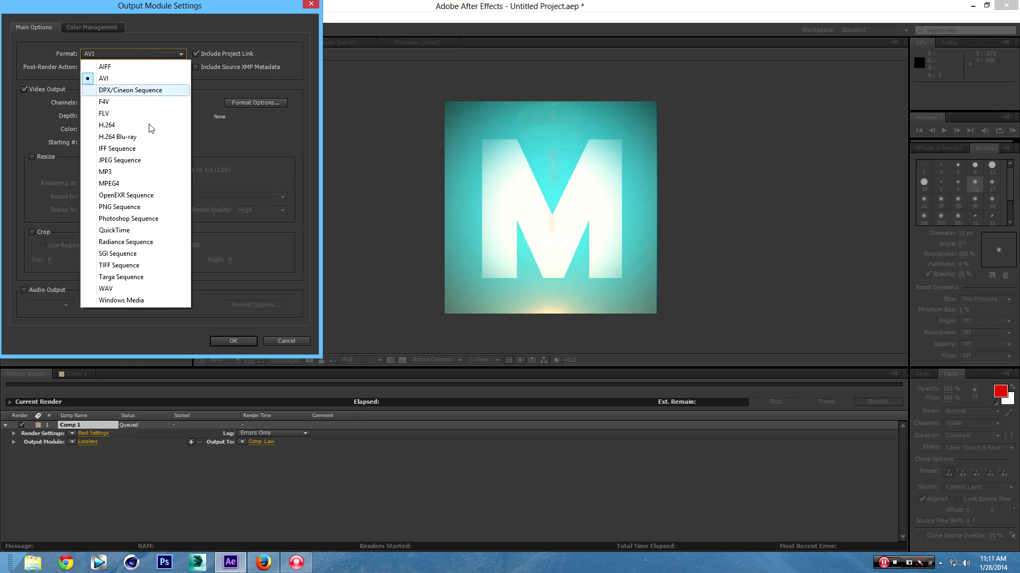
pyautogui.click(162, 207)
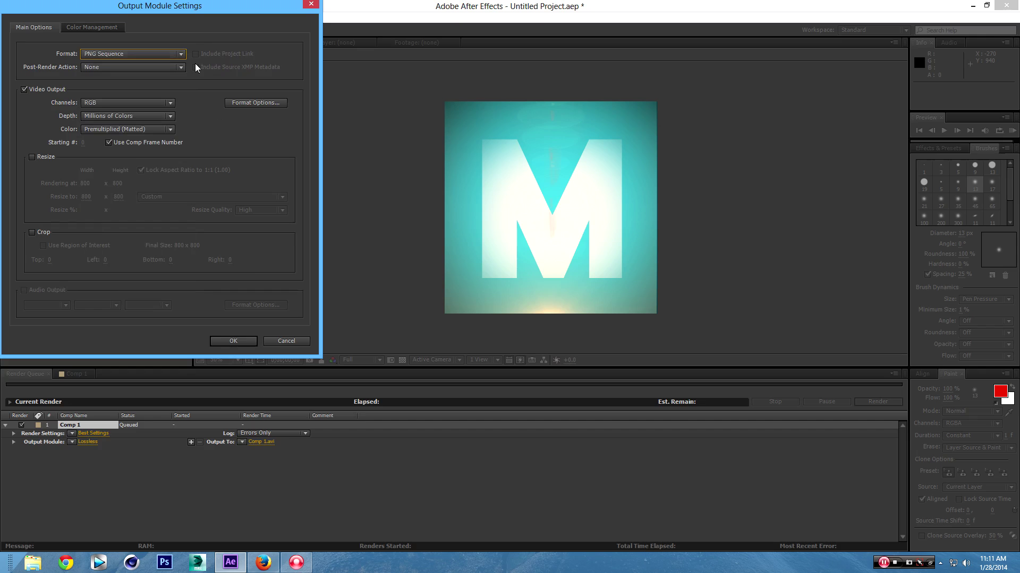
pyautogui.click(225, 341)
pyautogui.click(271, 438)
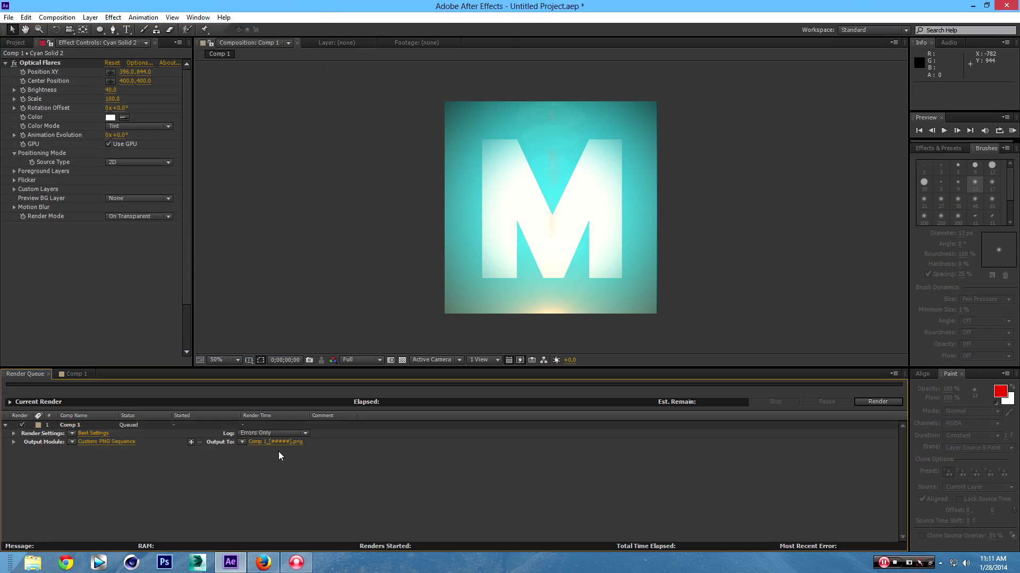
# - Point Comp 1's output file to the Desktop and render it until the queue item reads Done
pyautogui.click(279, 441)
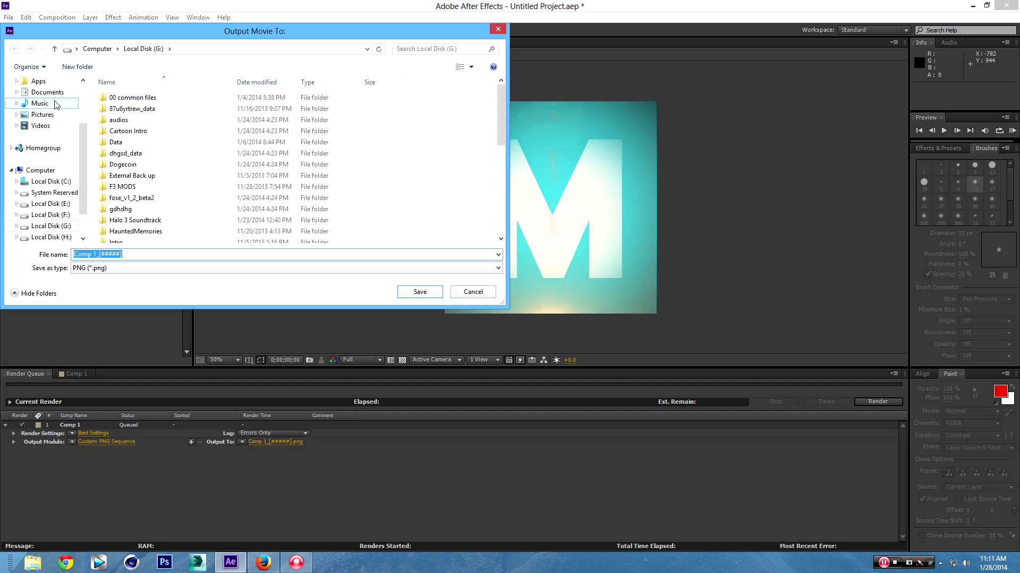
pyautogui.scroll(5, 48, 122)
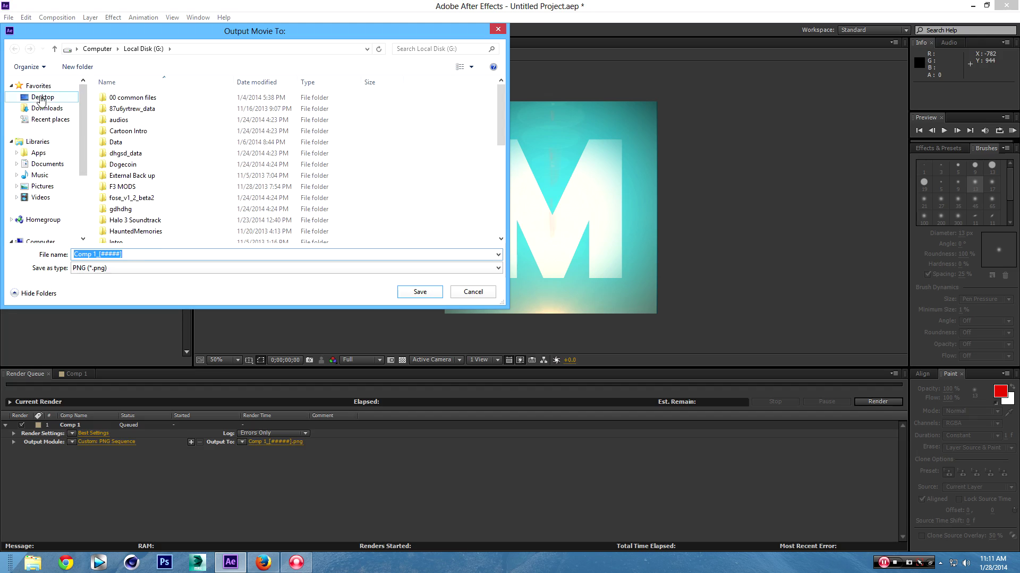
pyautogui.click(42, 97)
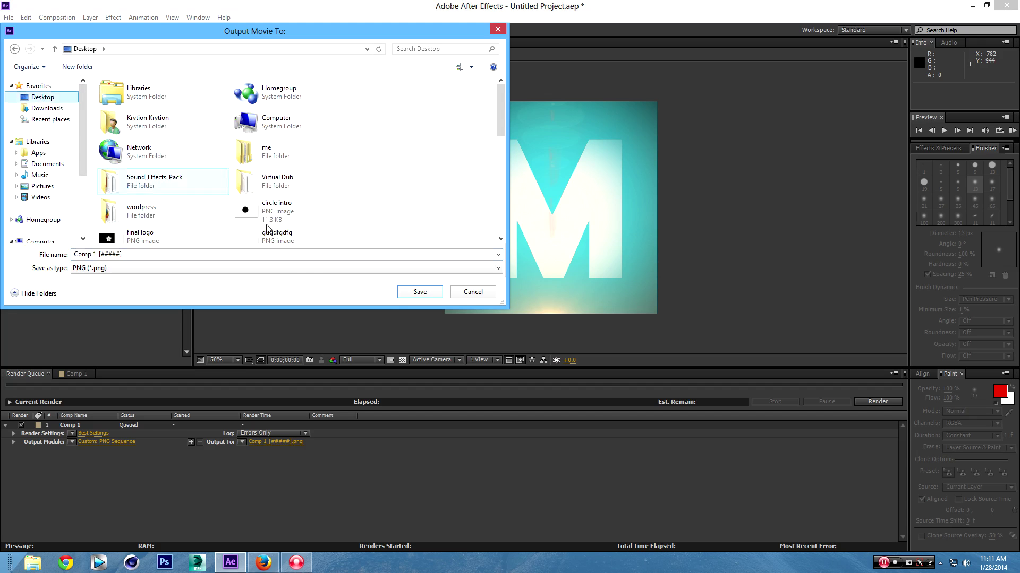
pyautogui.click(415, 293)
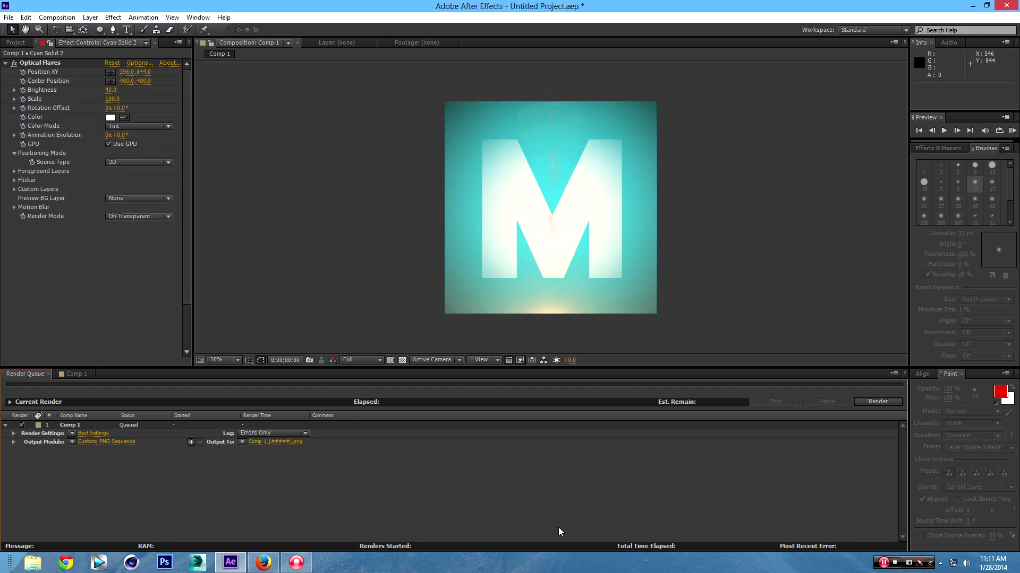
pyautogui.click(870, 400)
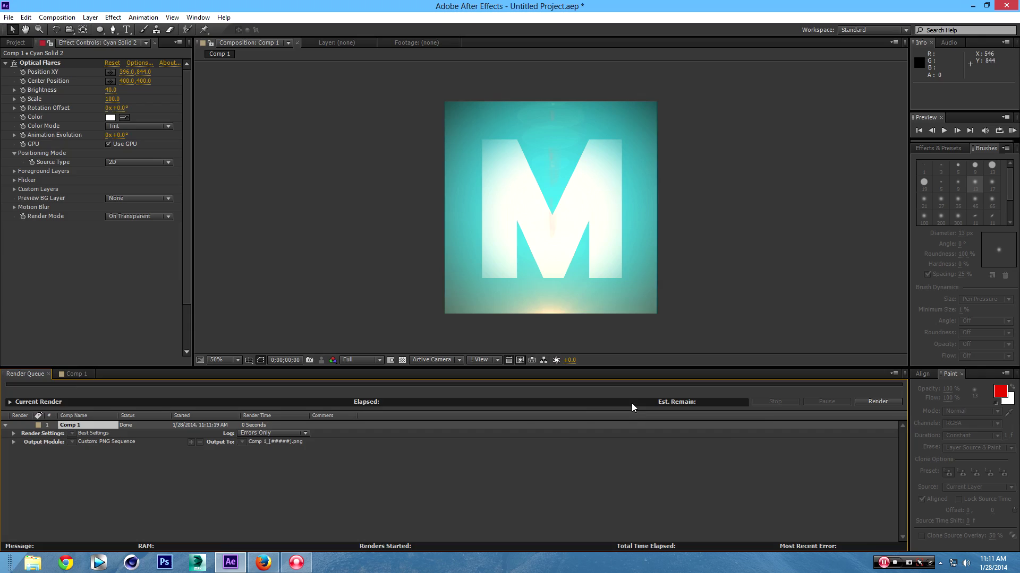
pyautogui.click(973, 5)
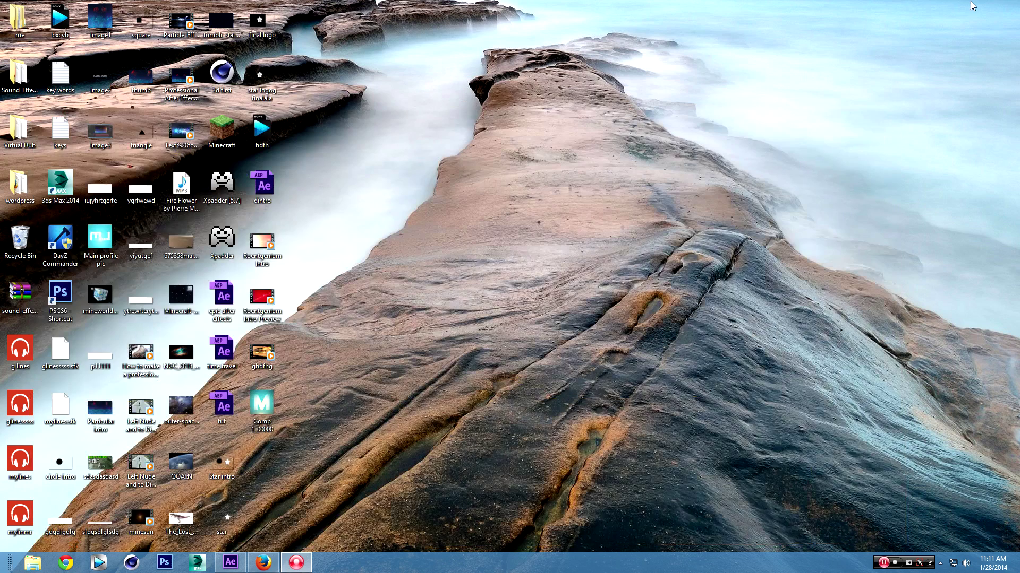
pyautogui.doubleClick(263, 407)
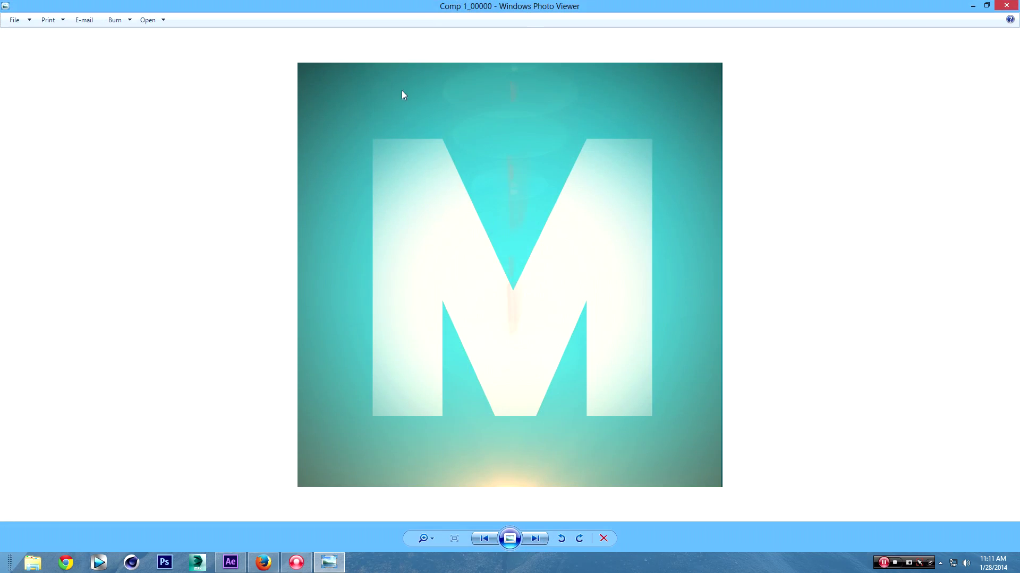
pyautogui.doubleClick(416, 5)
pyautogui.click(760, 52)
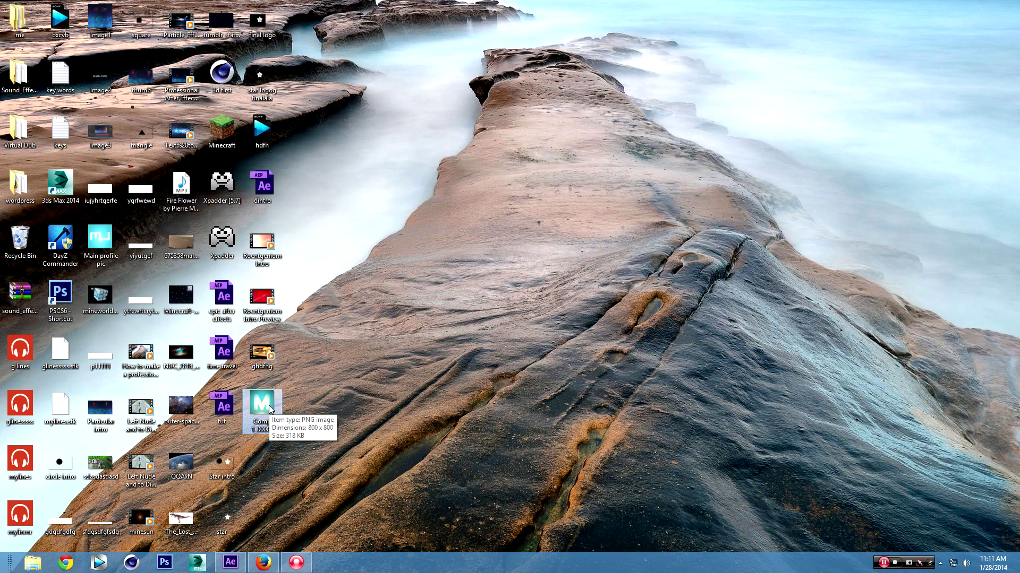
pyautogui.click(356, 370)
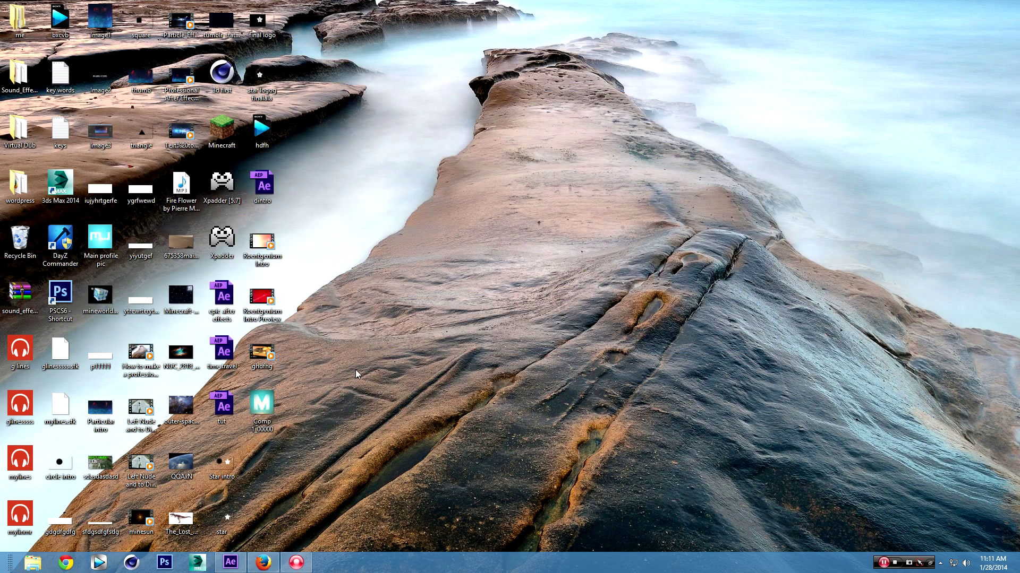